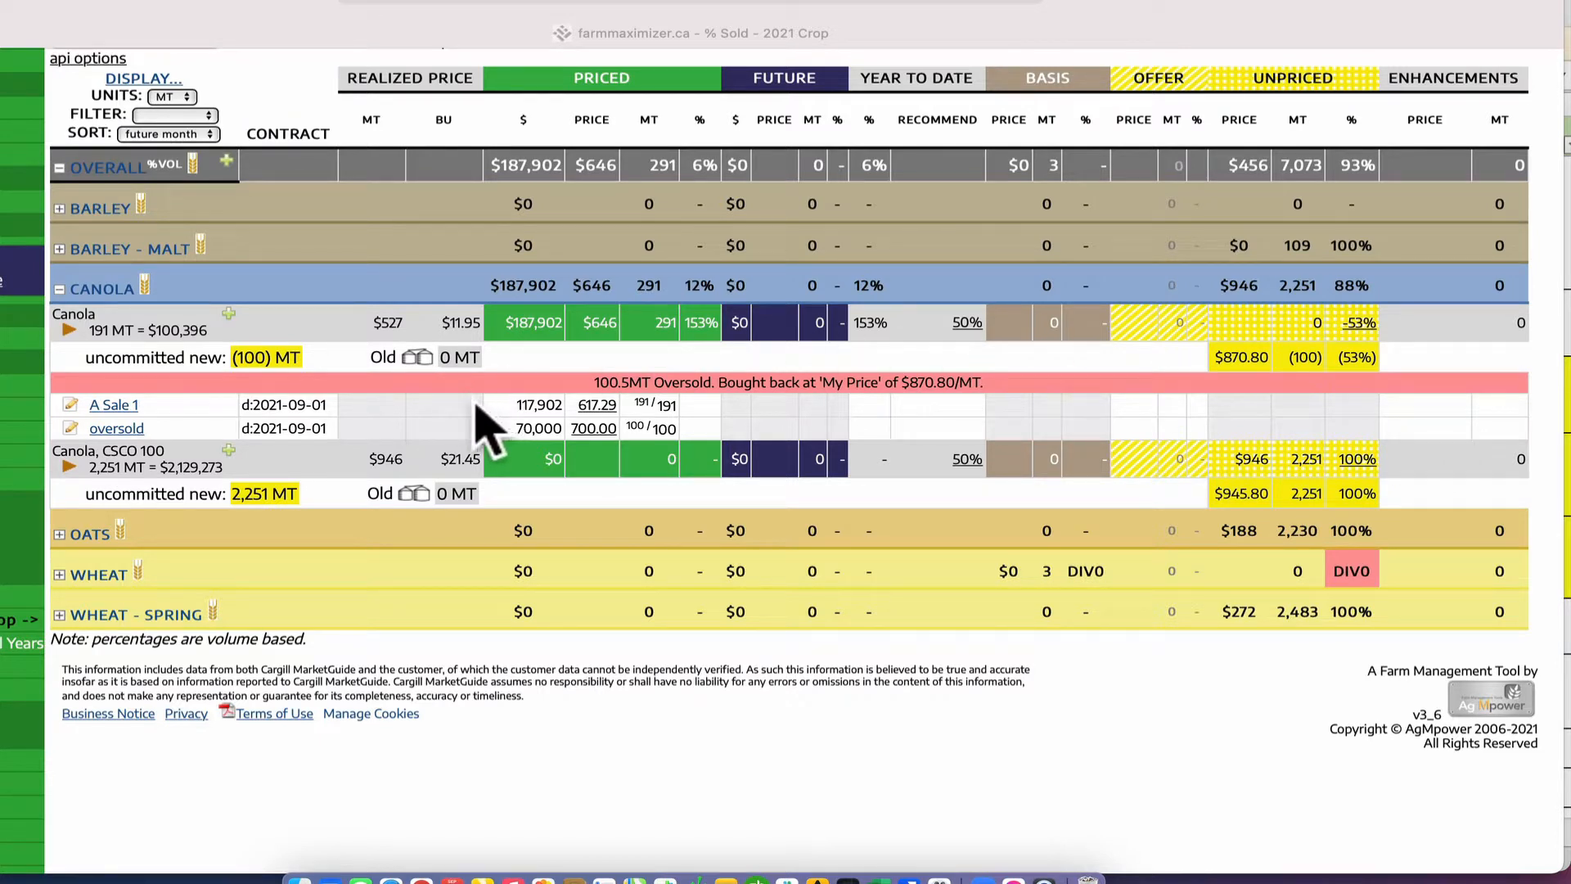
# - Expand the Canola row's production breakdown to review its committed and uncommitted volumes, and collapse it again
pyautogui.click(67, 325)
pyautogui.click(69, 328)
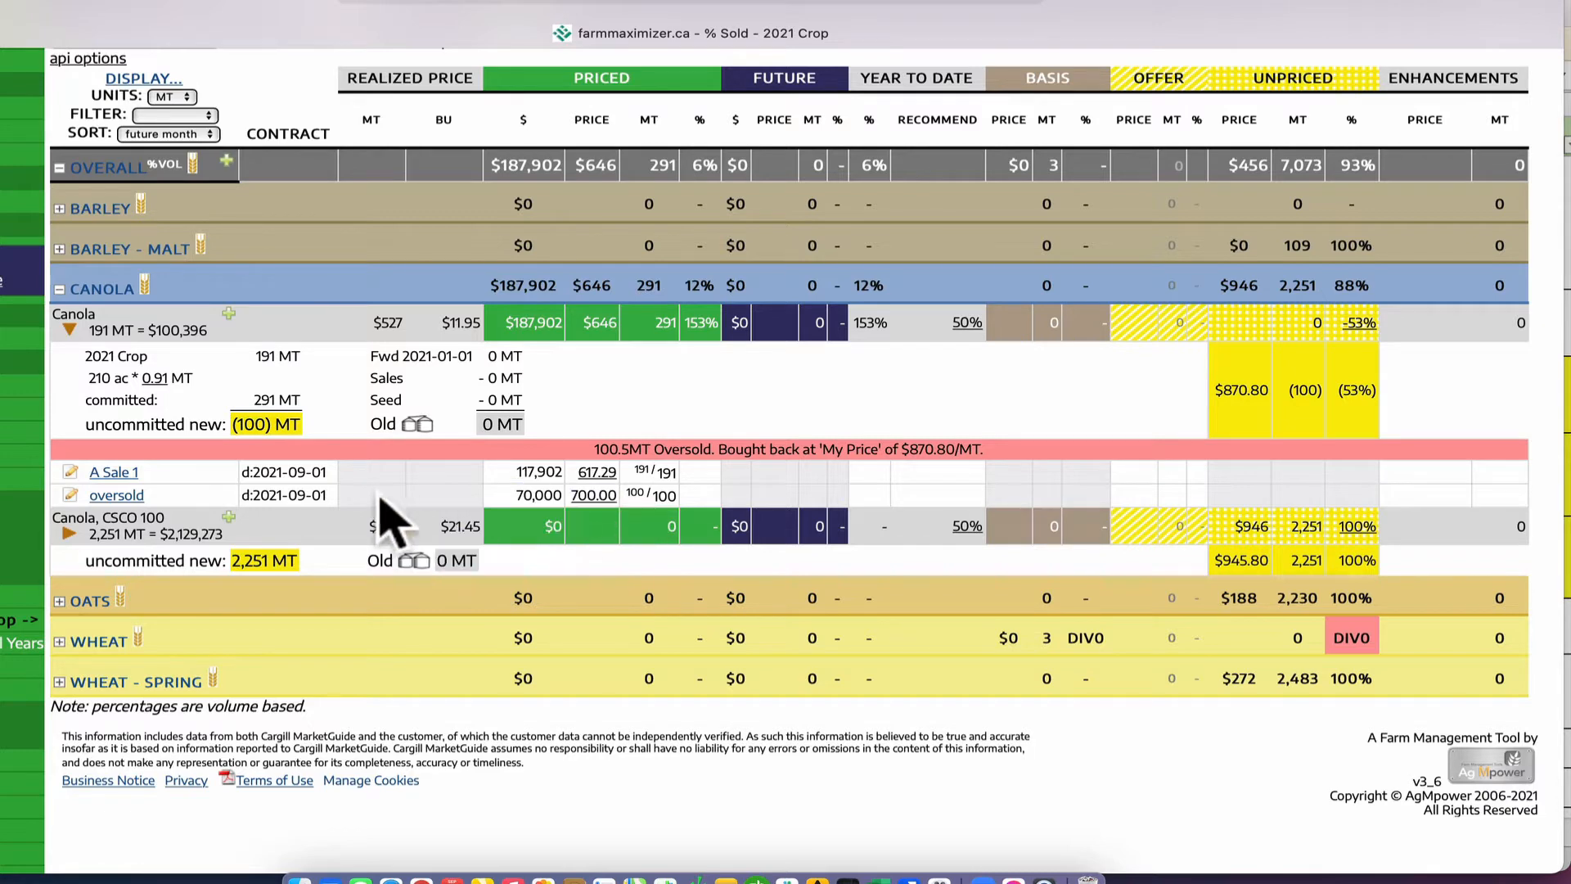
pyautogui.click(72, 329)
# - Start a new futures position for Canola 2021, turn off its hedge designation, and set the volume to 100 MT
pyautogui.moveTo(232, 317)
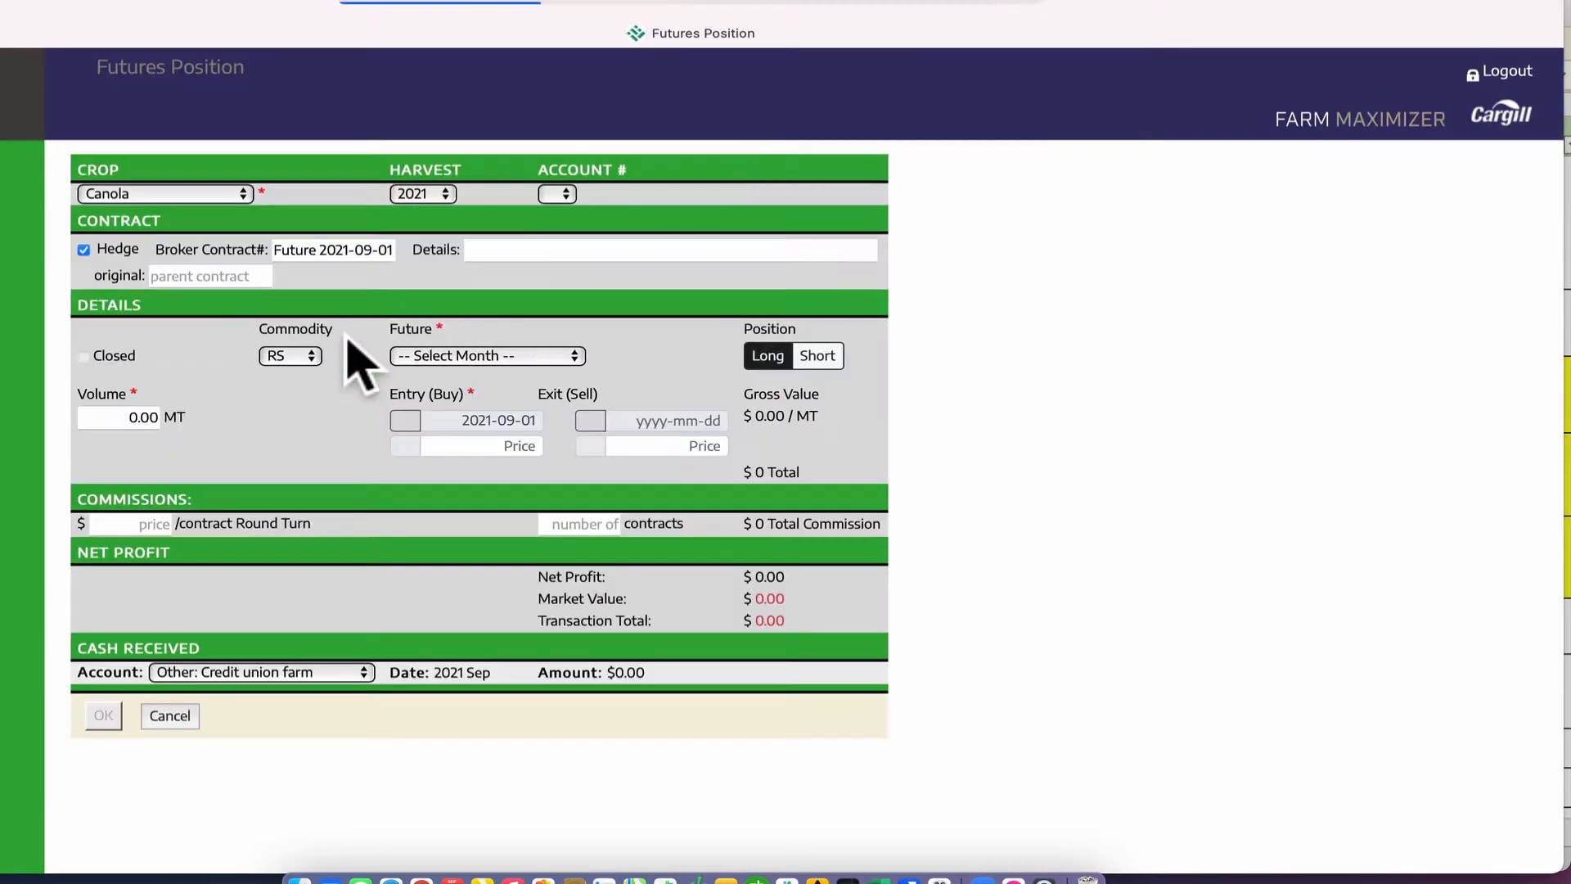
pyautogui.click(83, 250)
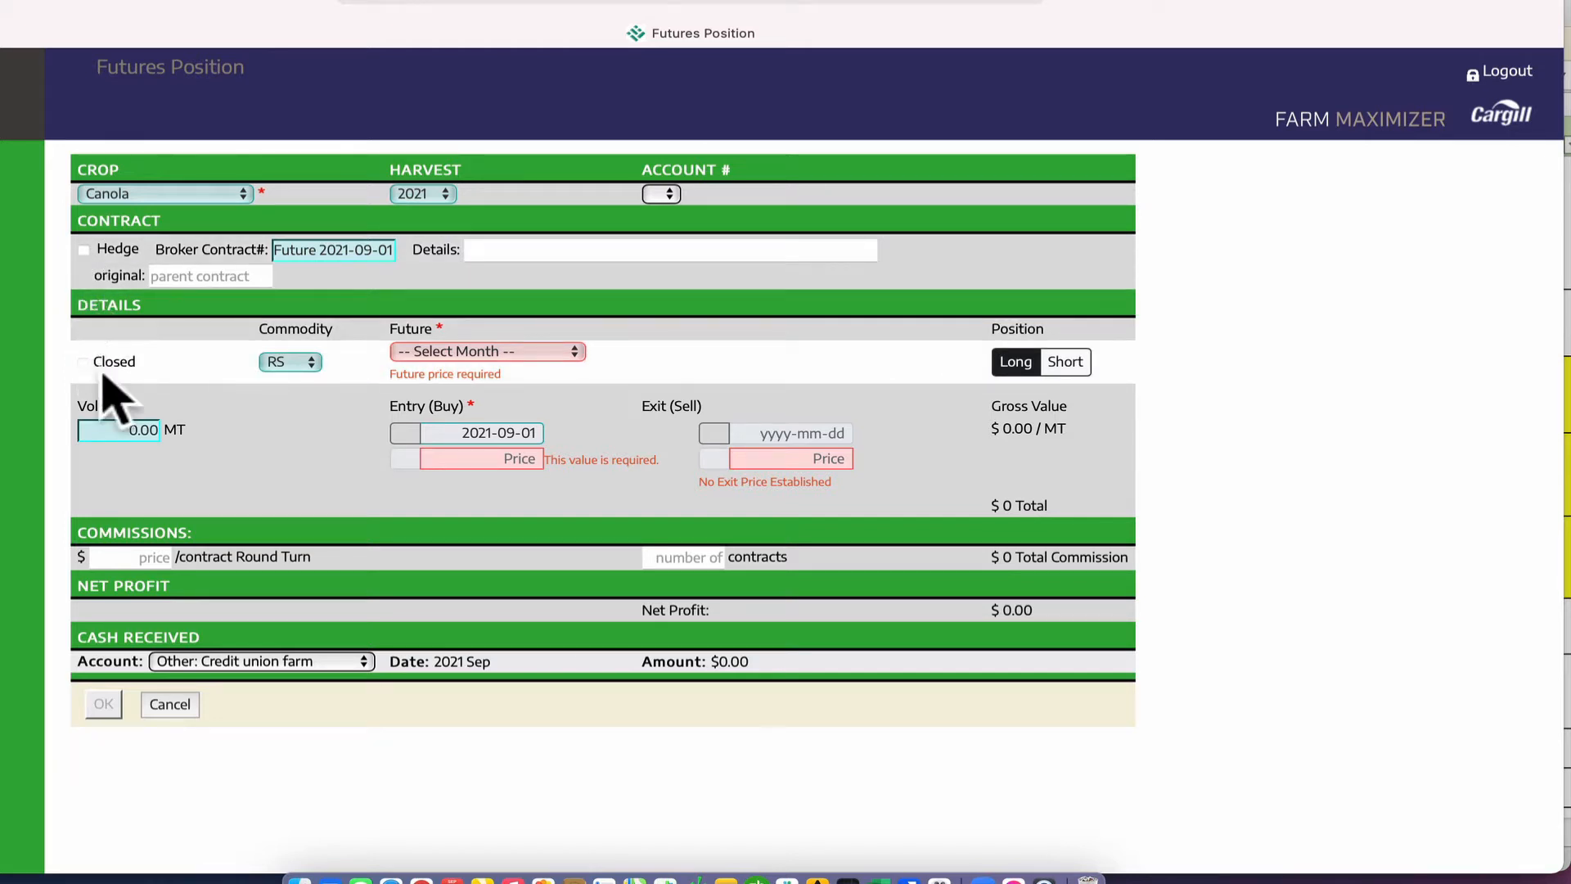
pyautogui.click(118, 430)
pyautogui.write('1')
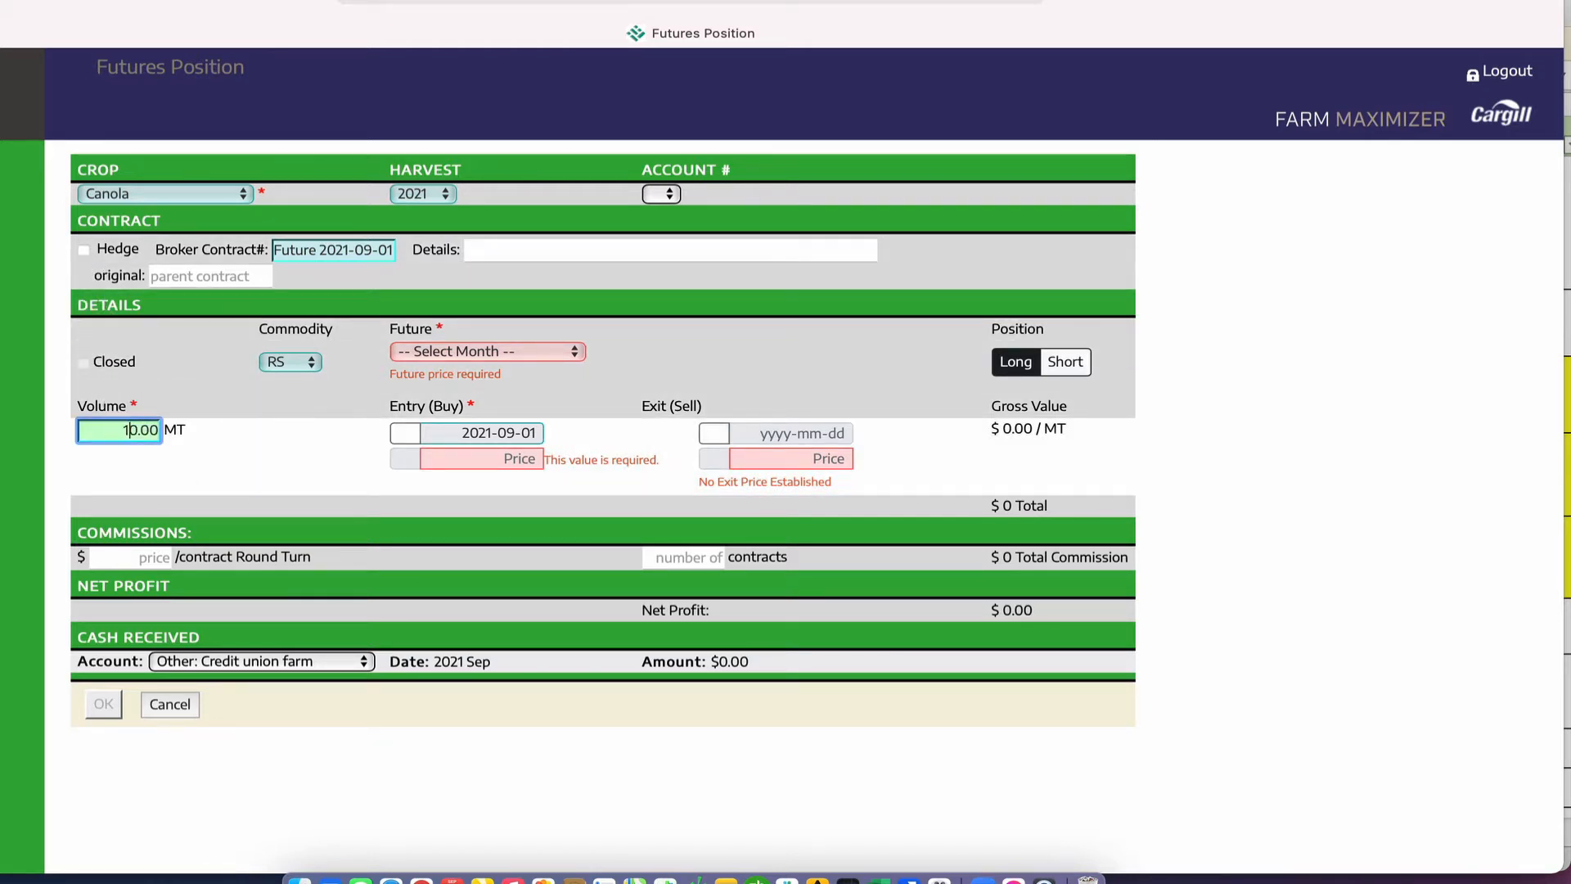
pyautogui.write('0')
# - Set the position's entry date to 2021-06-01 and its entry price to 700
pyautogui.click(511, 436)
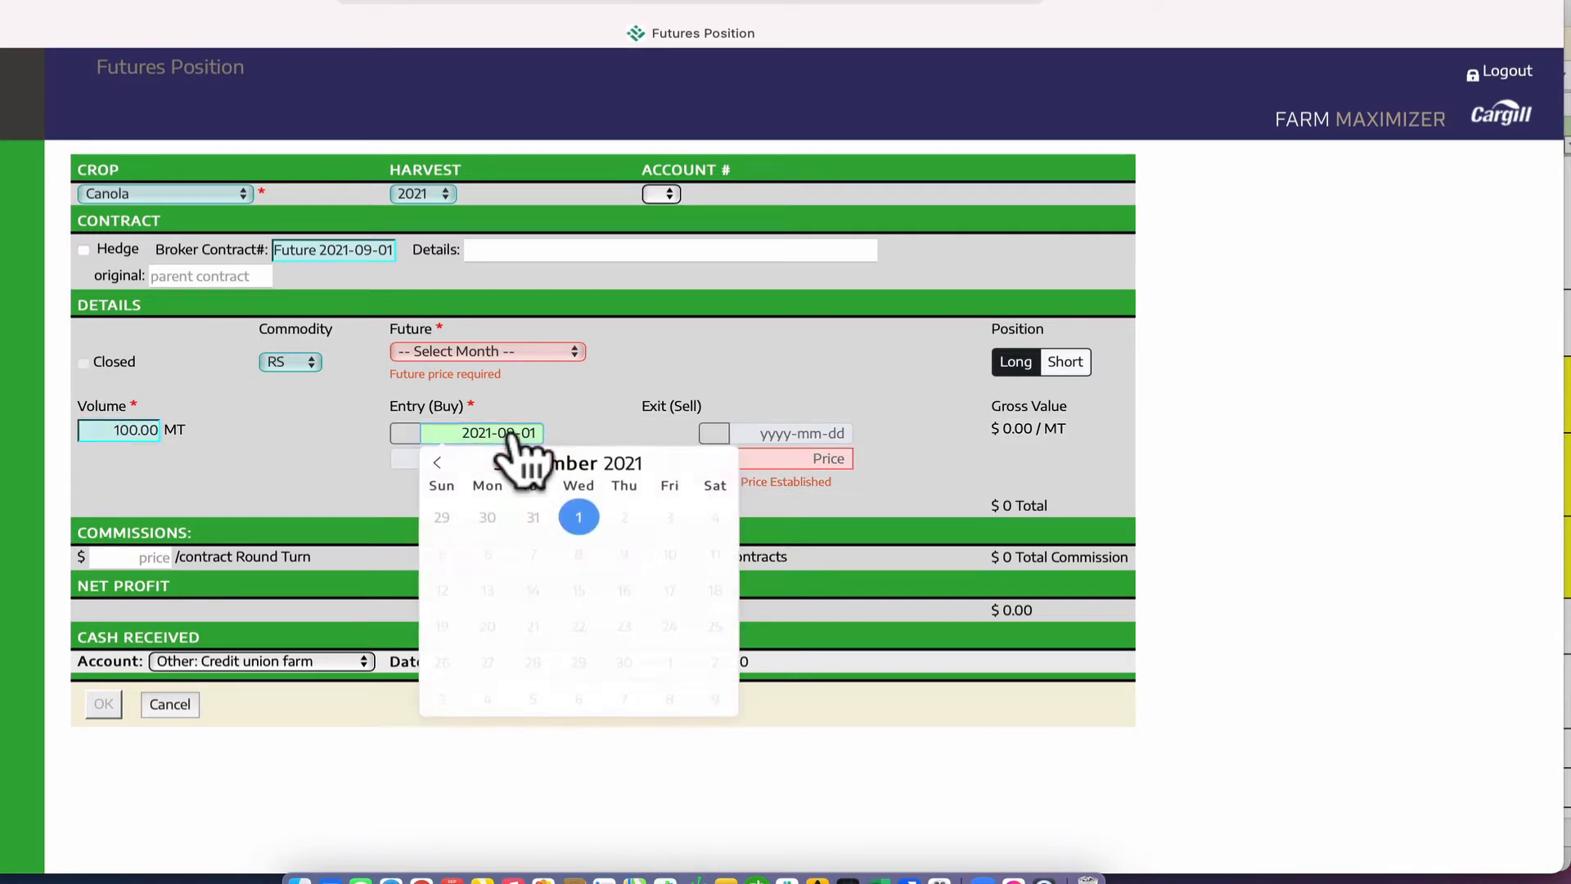
pyautogui.click(438, 463)
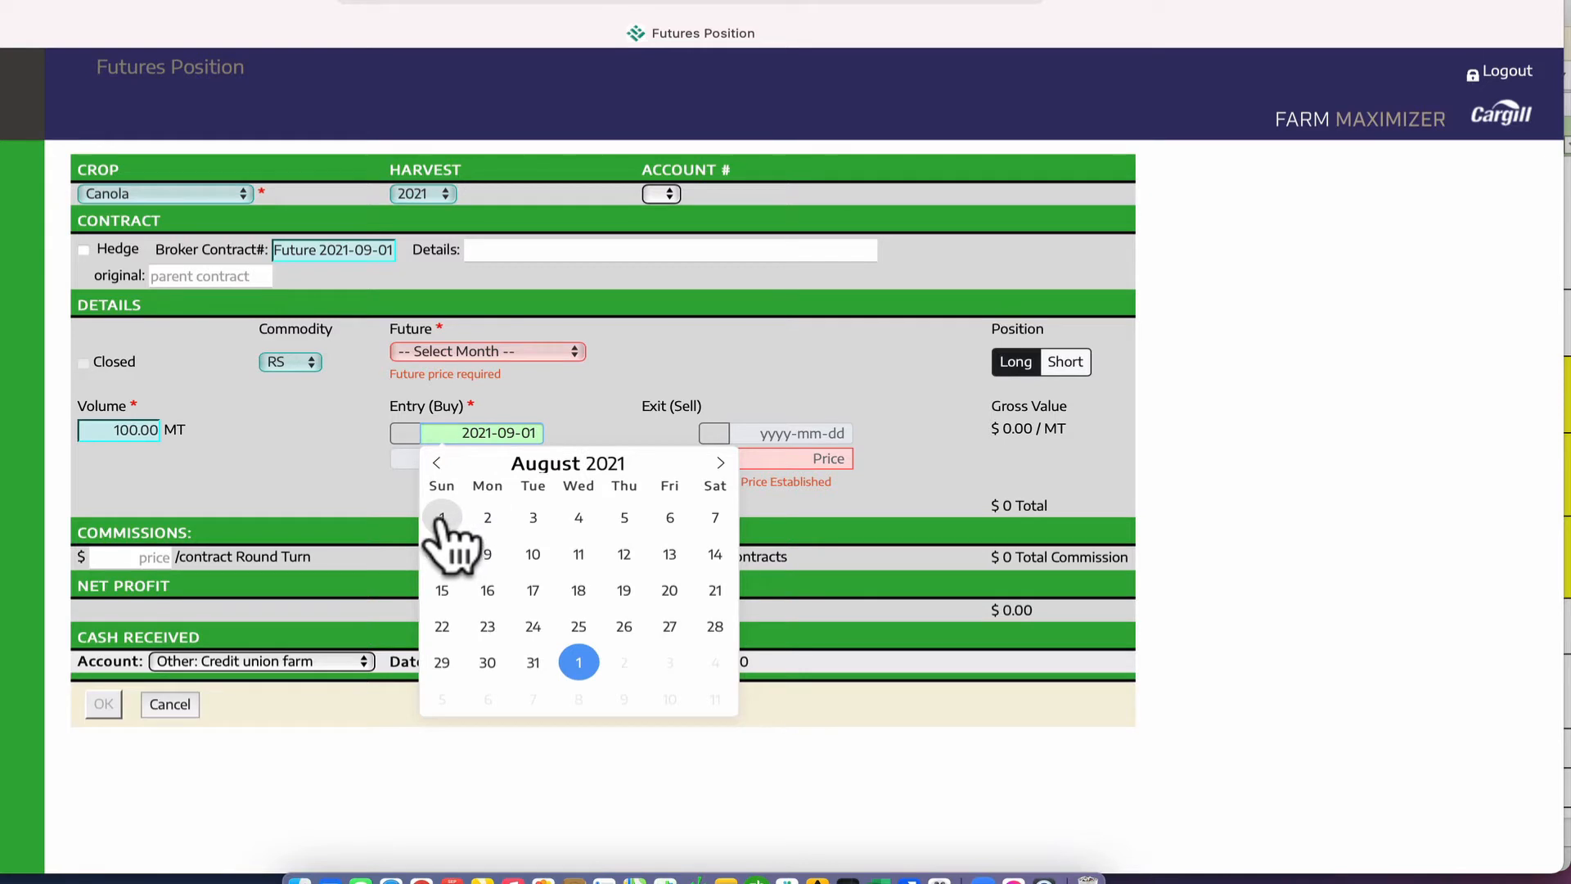
pyautogui.click(438, 463)
pyautogui.click(437, 463)
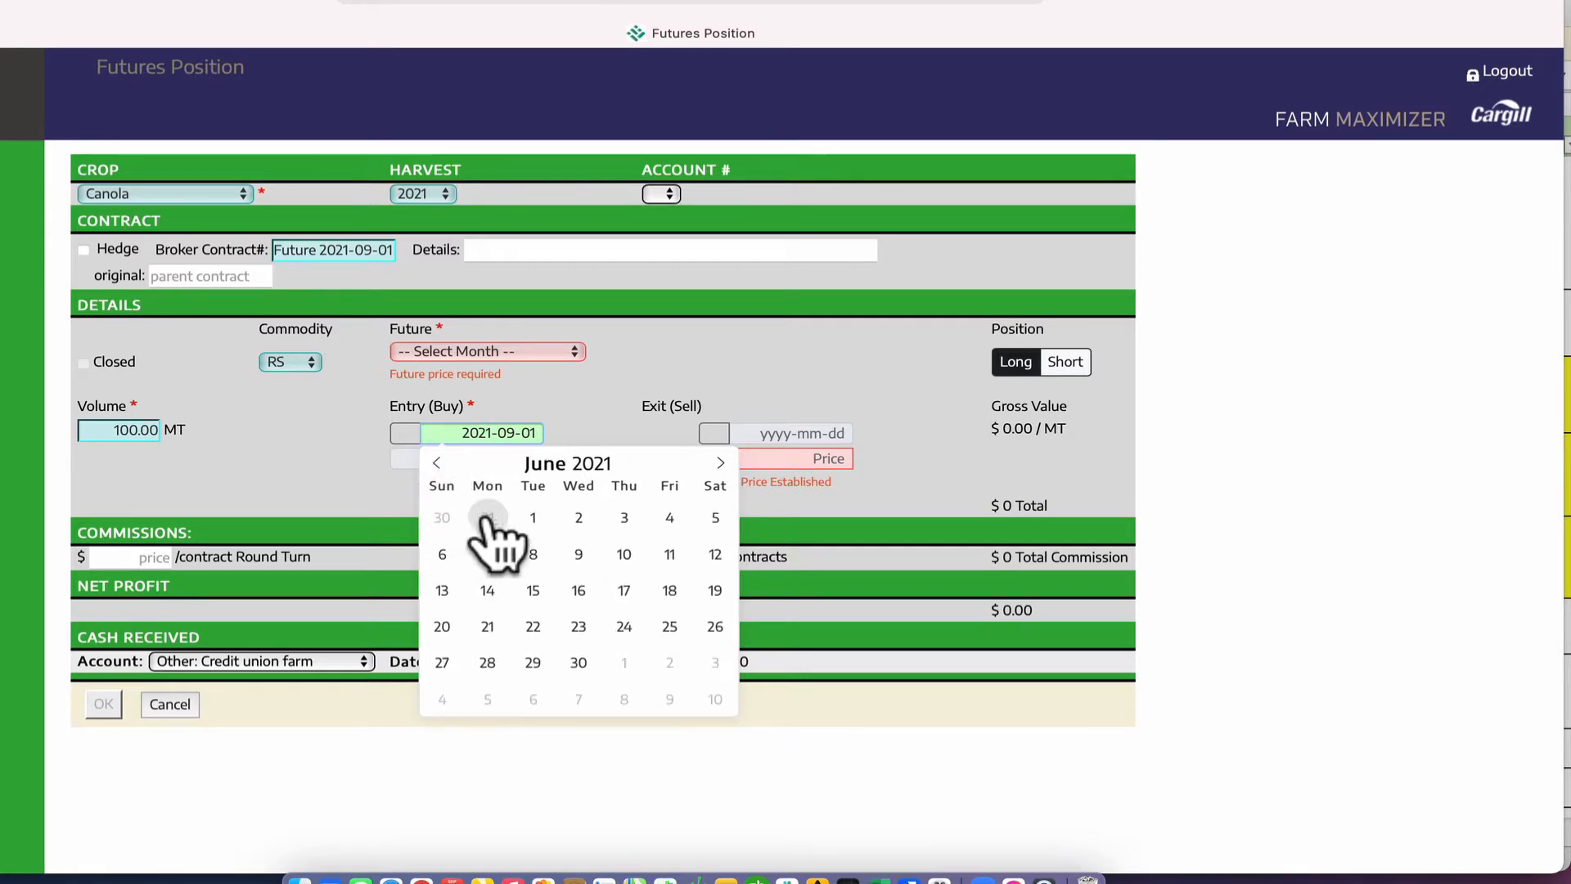
pyautogui.click(532, 517)
pyautogui.click(499, 460)
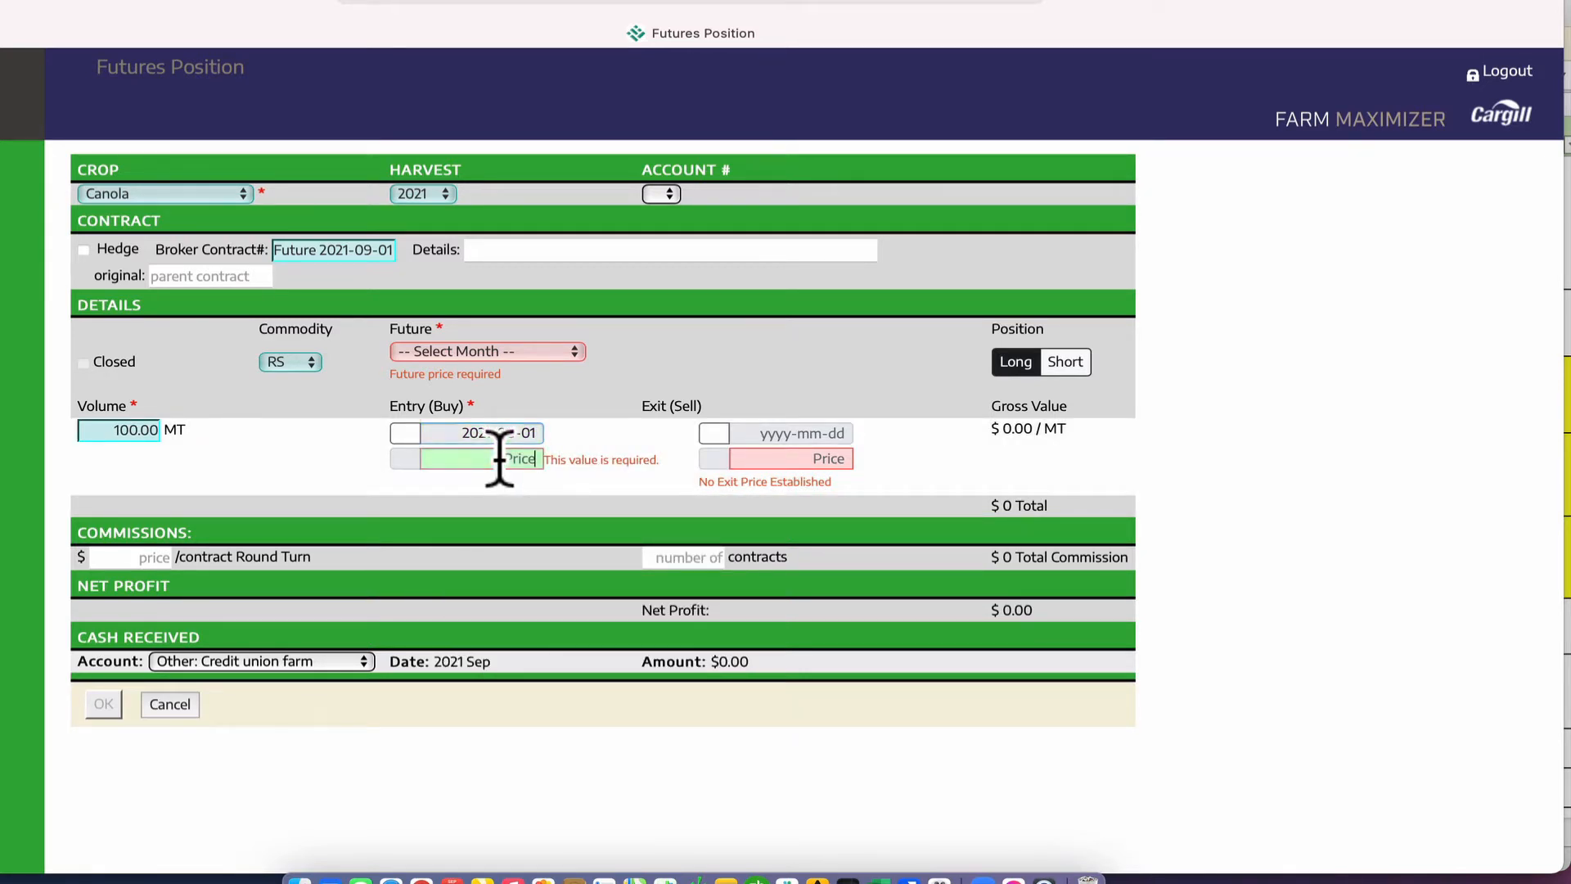
pyautogui.write('700')
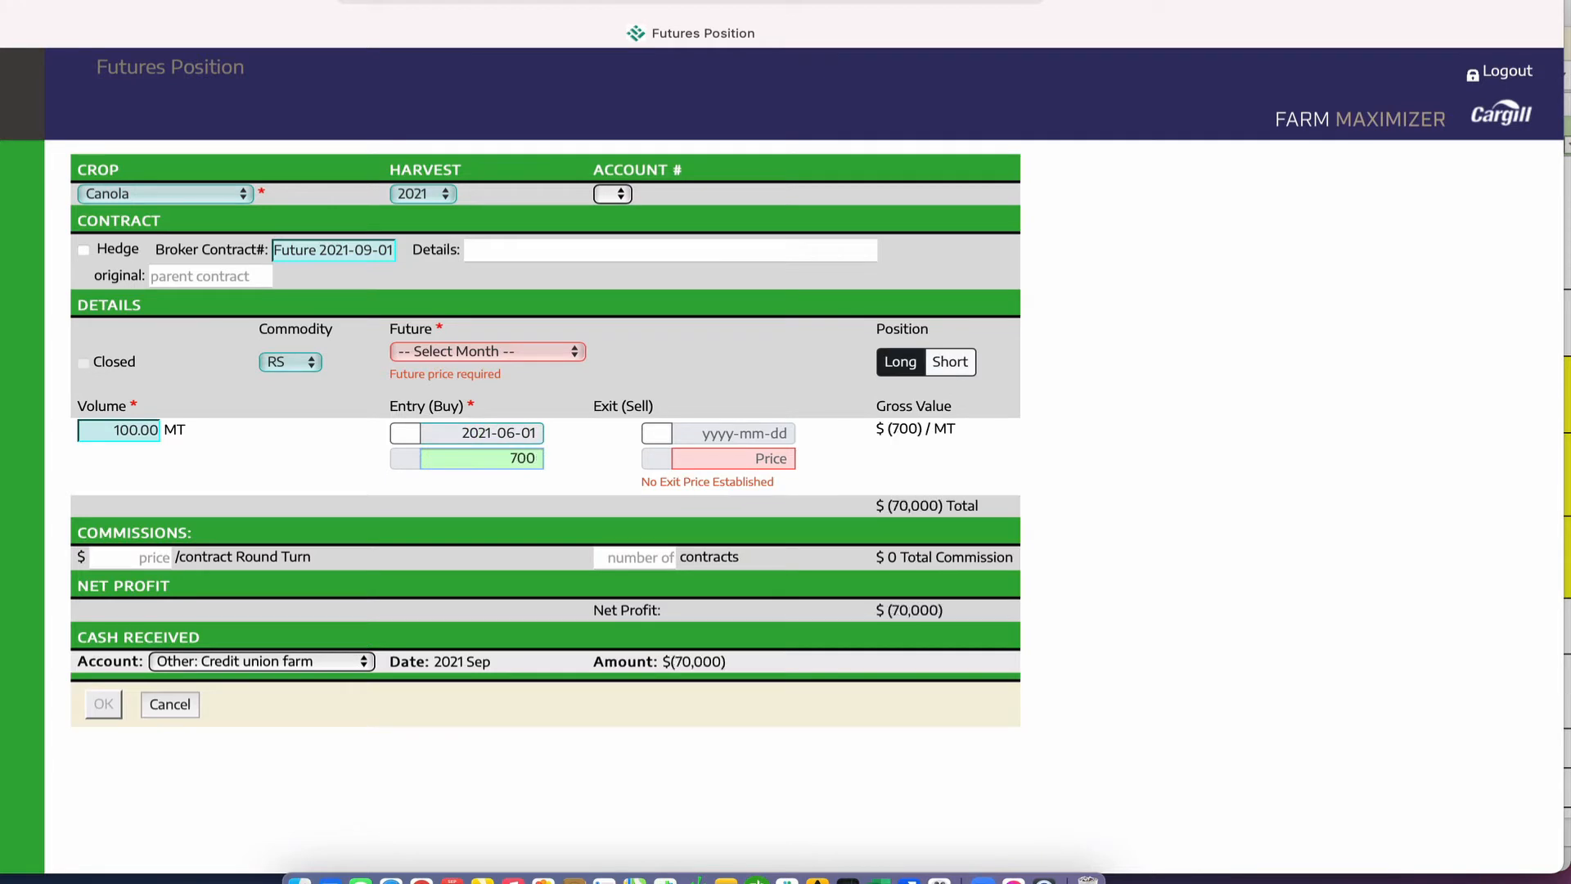
# - Make the position short and give it an exit date of 2021-09-01 and an exit price of 800
pyautogui.click(951, 373)
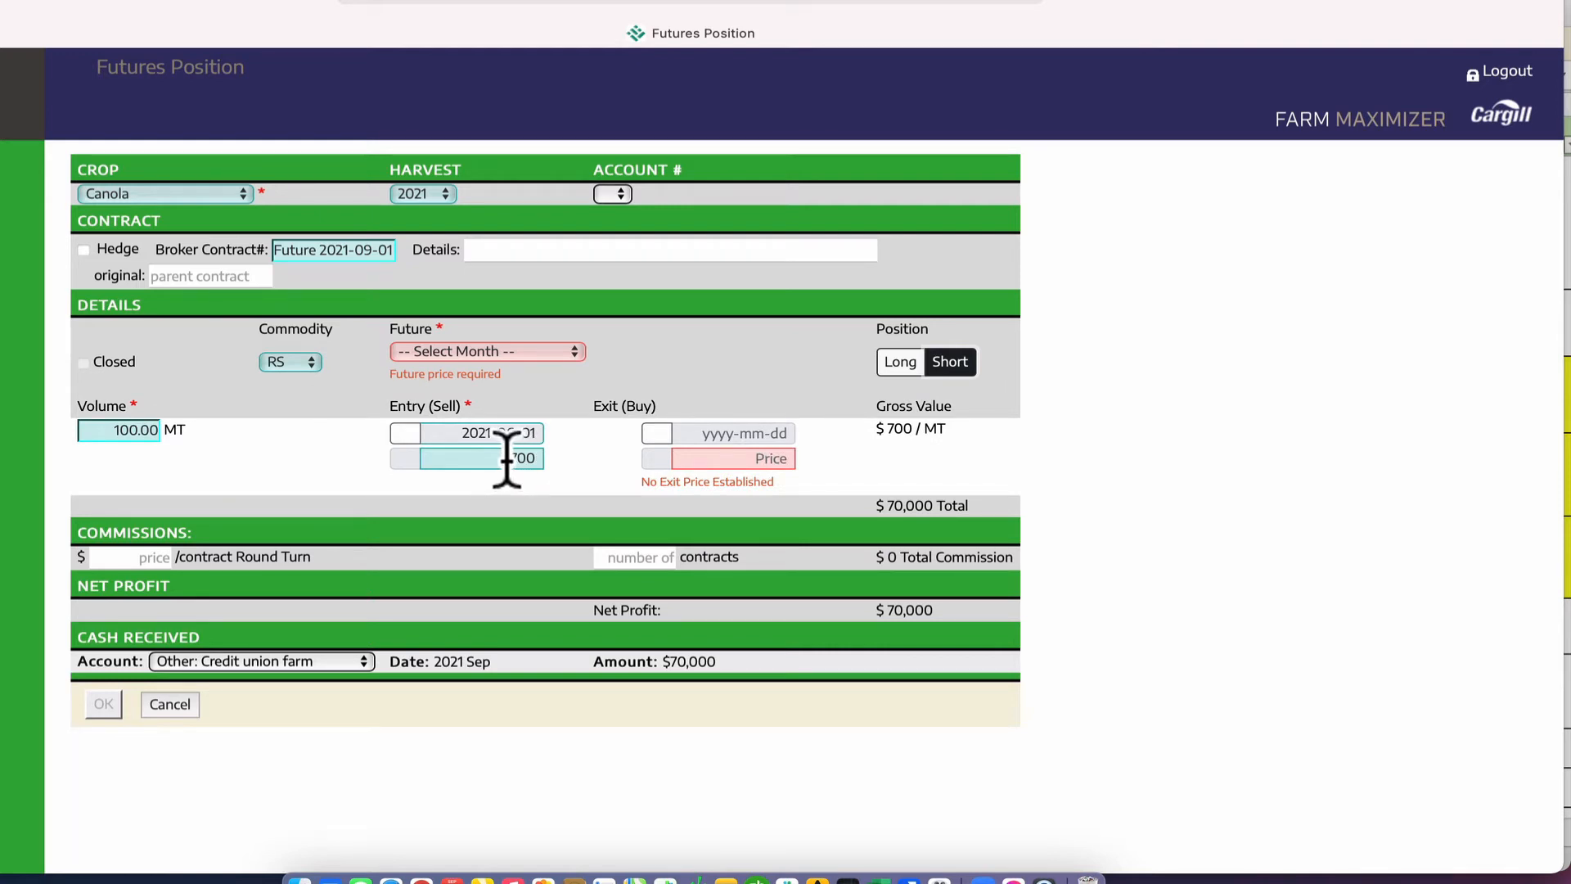
pyautogui.click(705, 436)
pyautogui.click(827, 516)
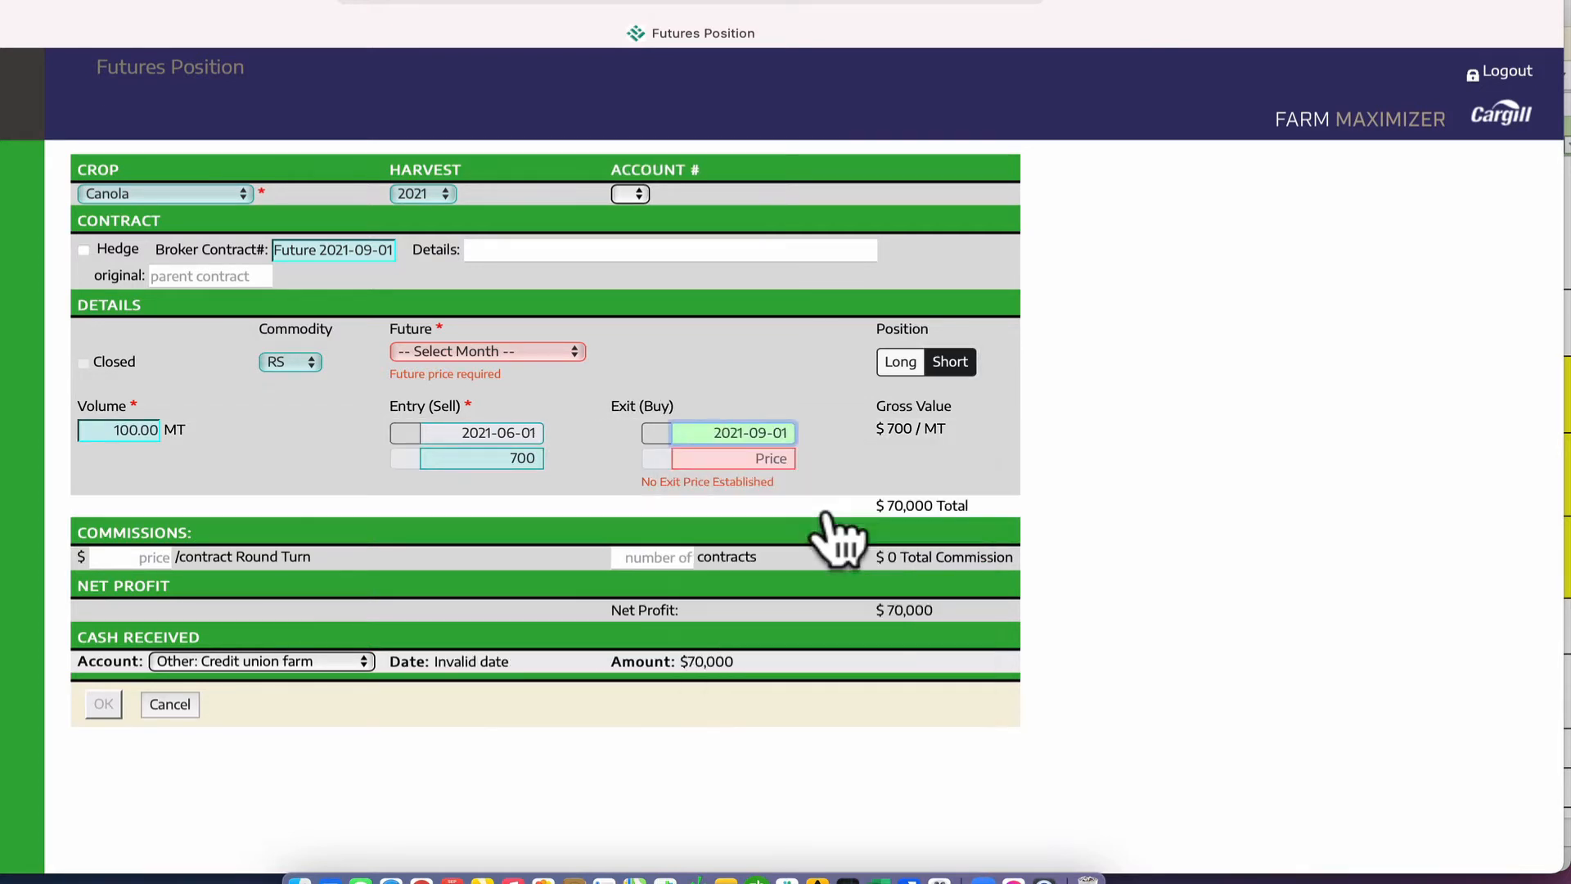
pyautogui.click(754, 458)
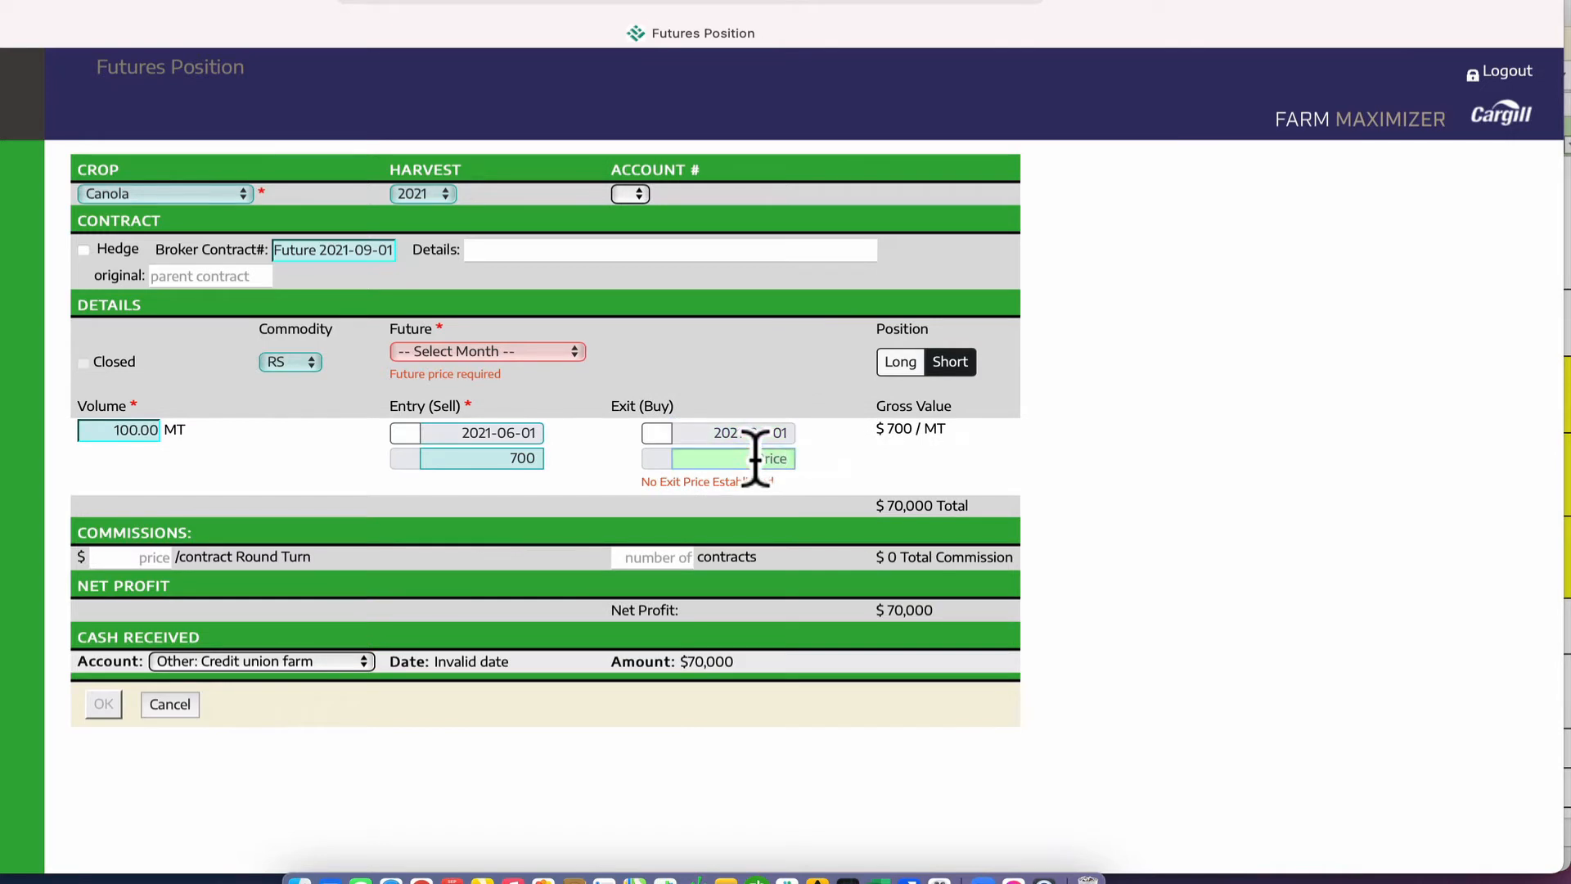
pyautogui.write('800')
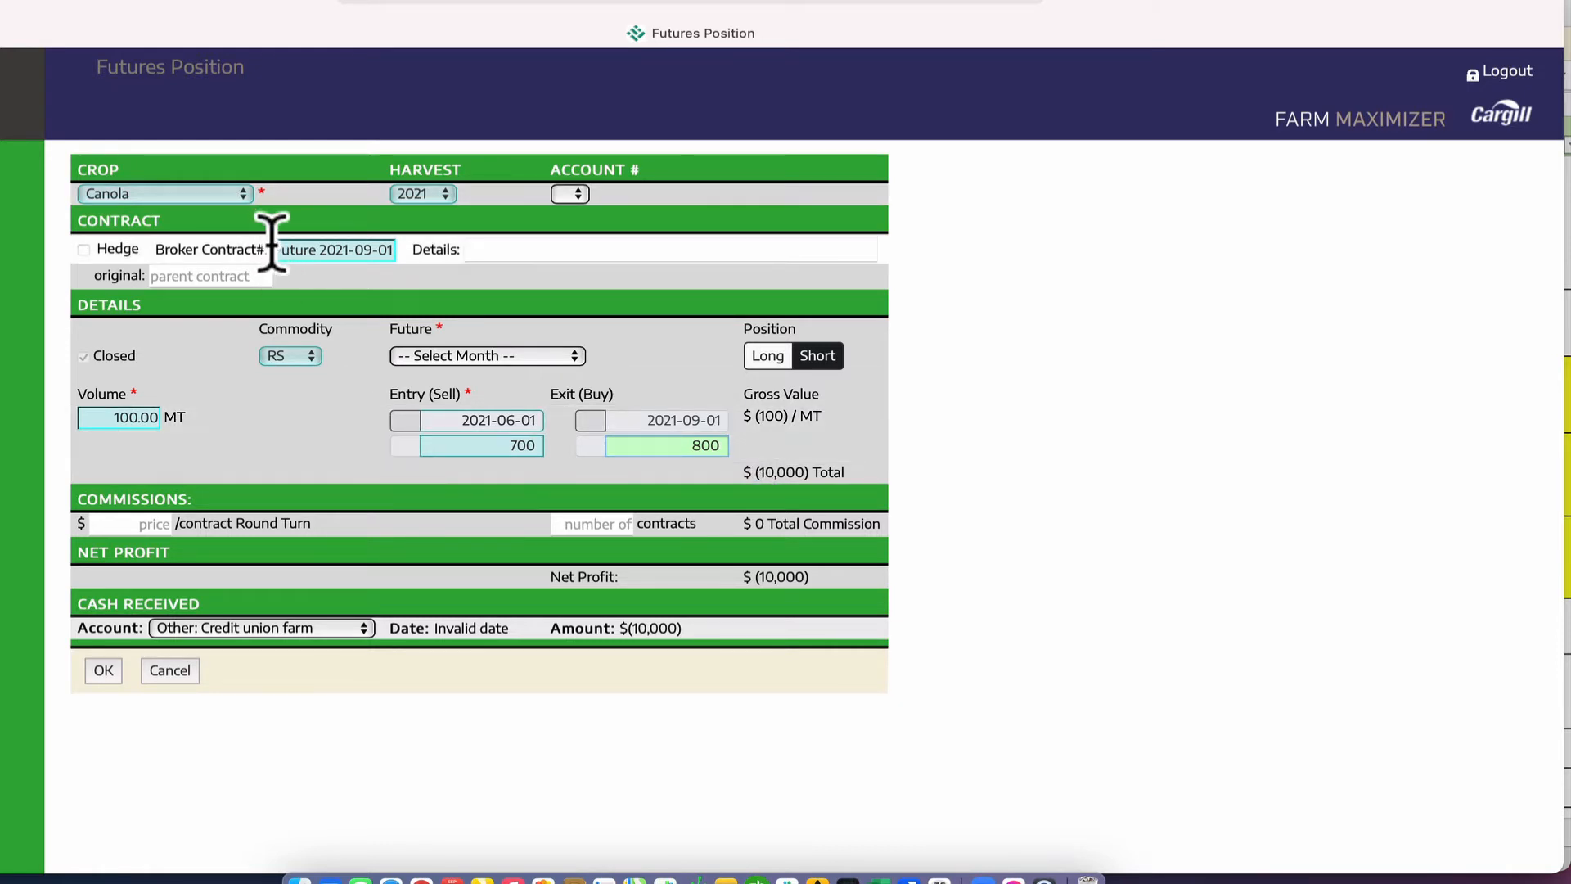
# - Replace the broker contract name with "Buy out" and save the futures position
pyautogui.moveTo(279, 248); pyautogui.dragTo(398, 245)
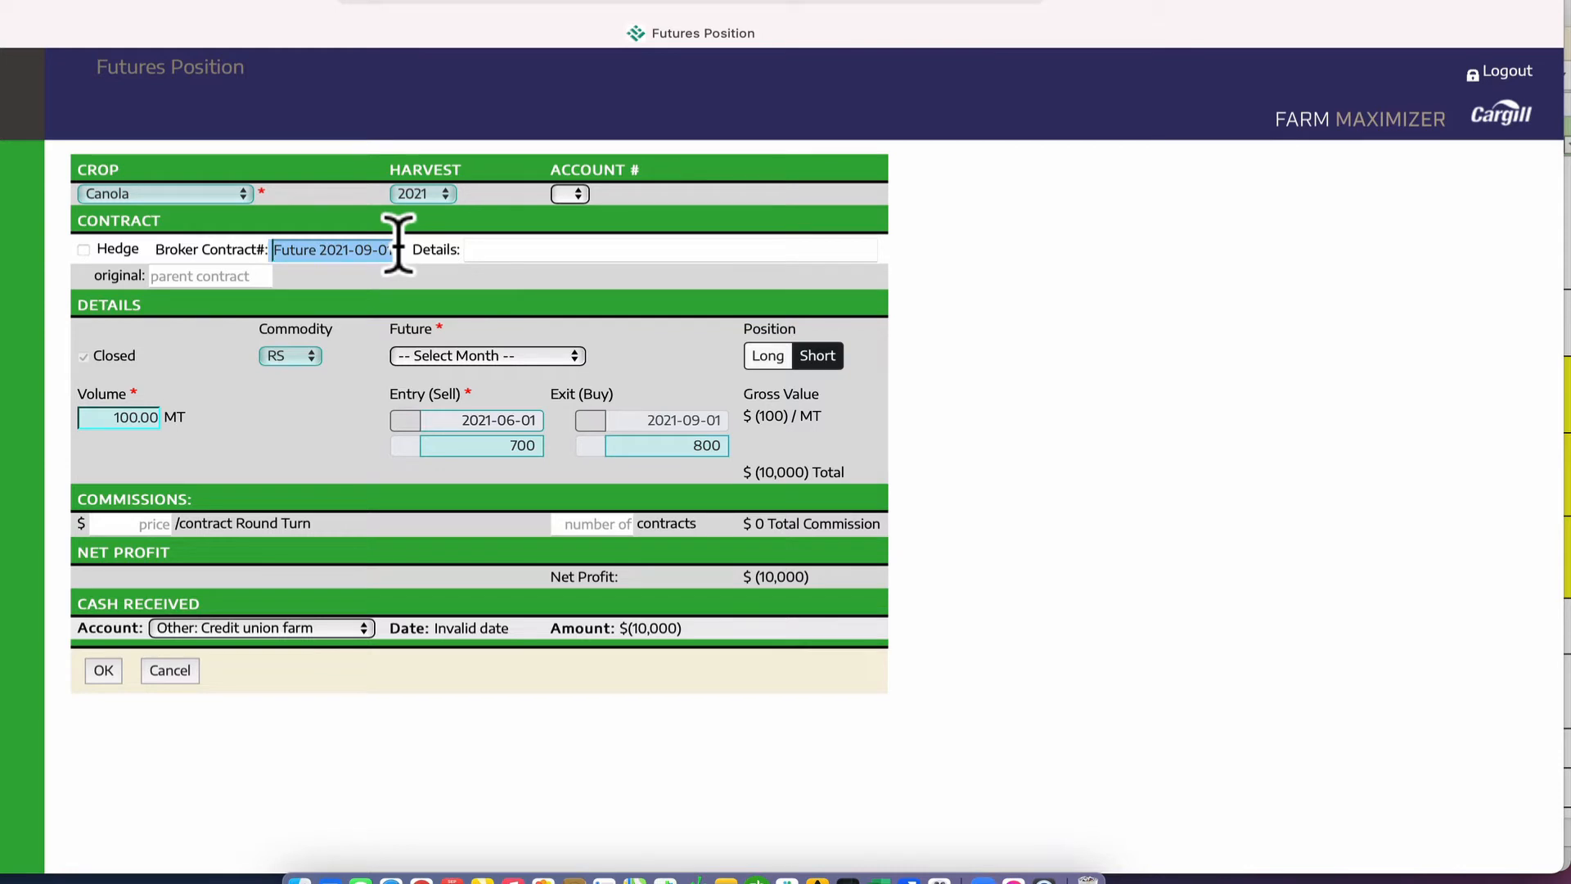
pyautogui.press('End')
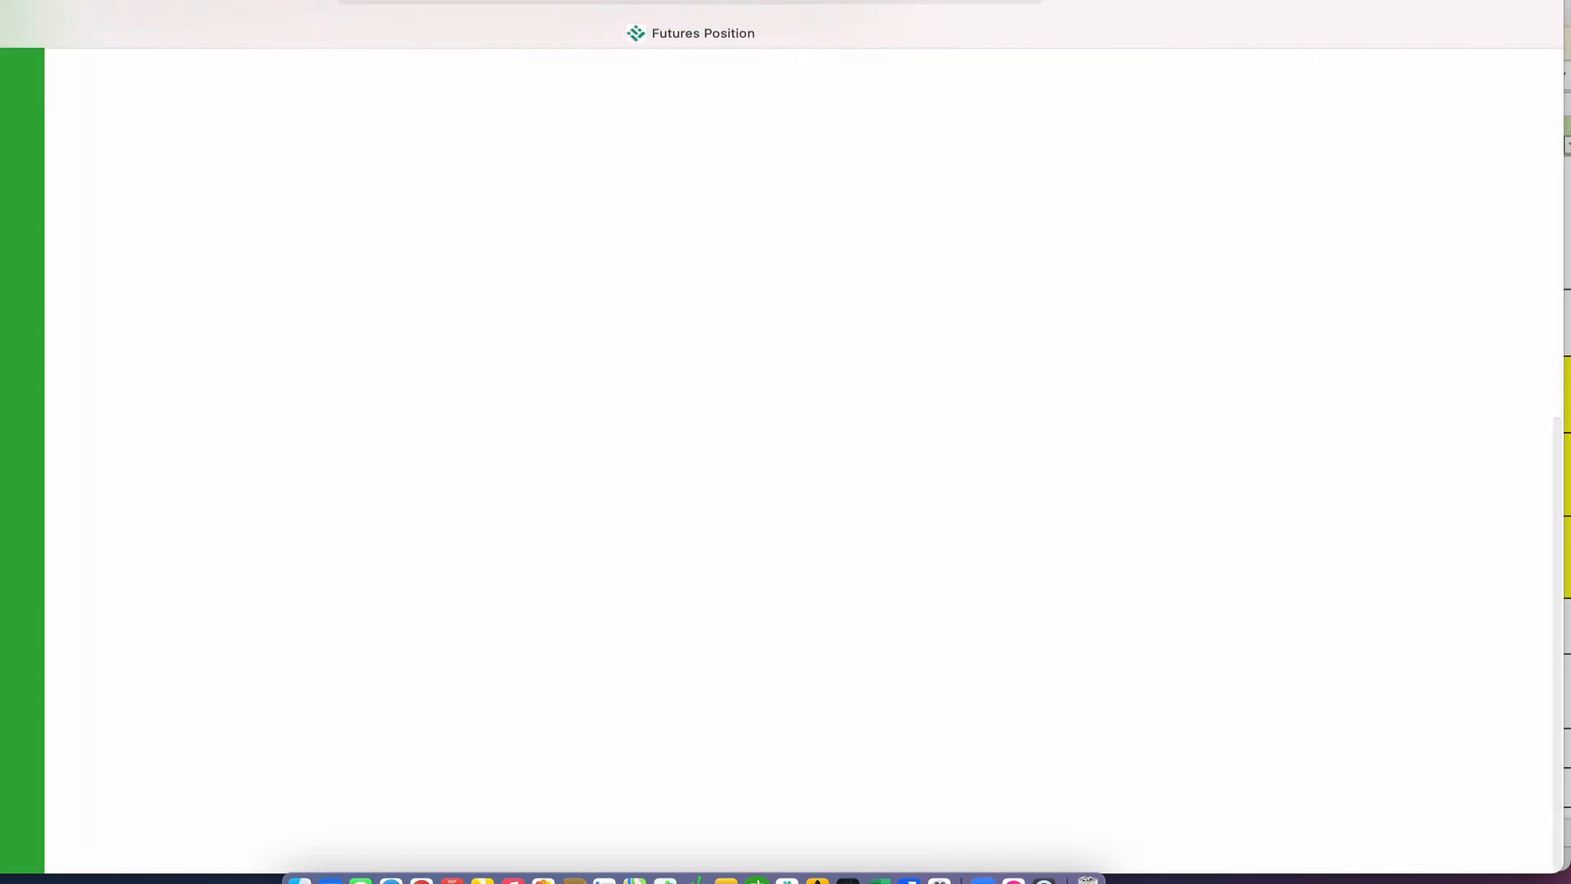
pyautogui.press('Home')
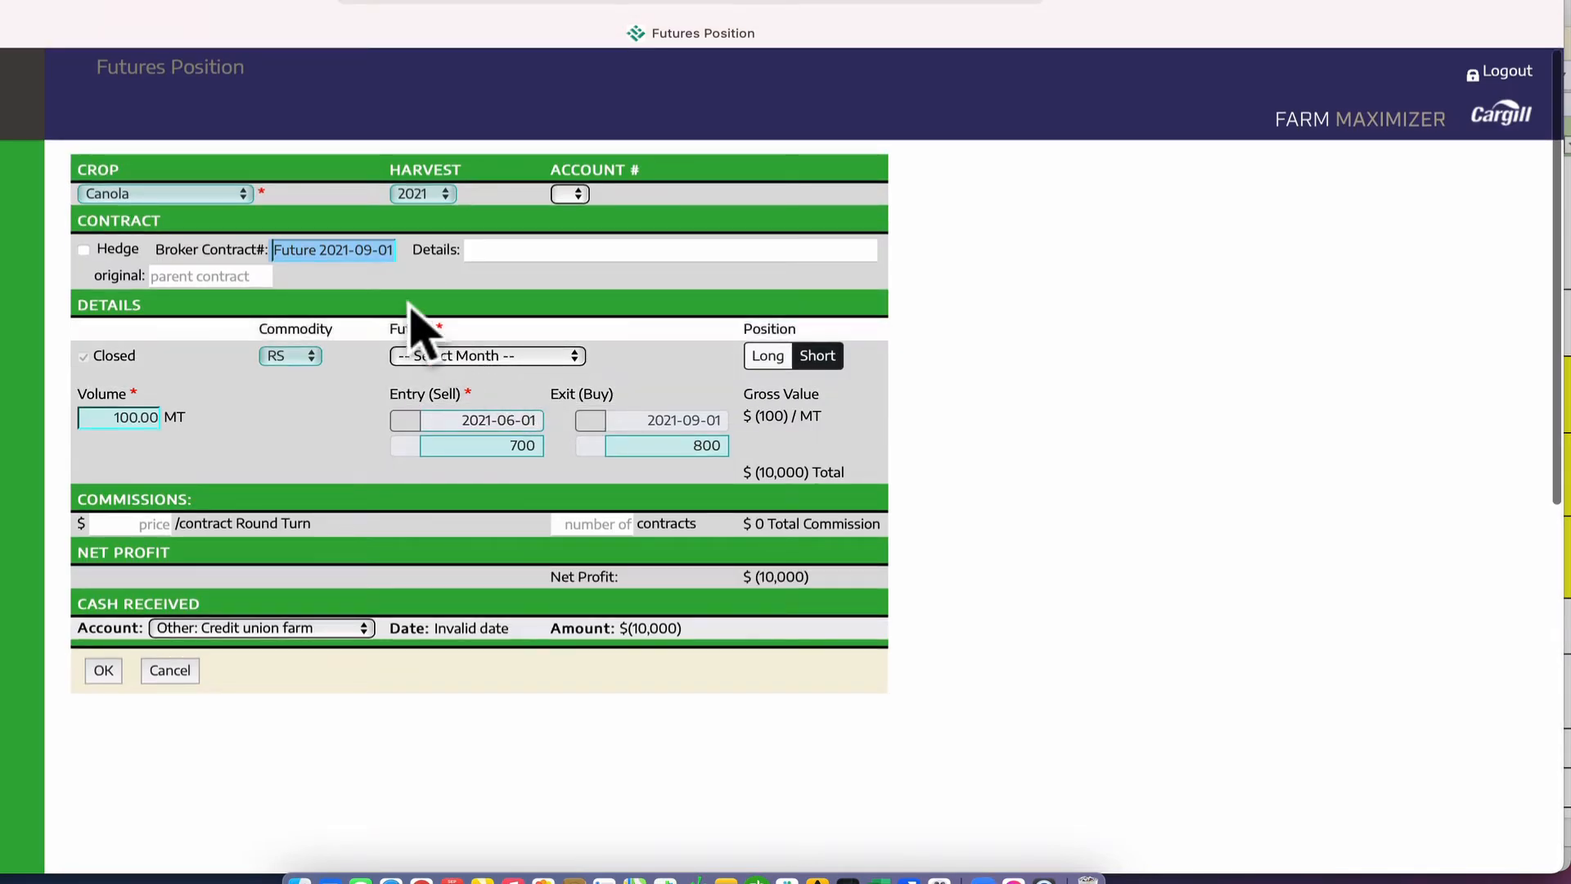
pyautogui.doubleClick(333, 252)
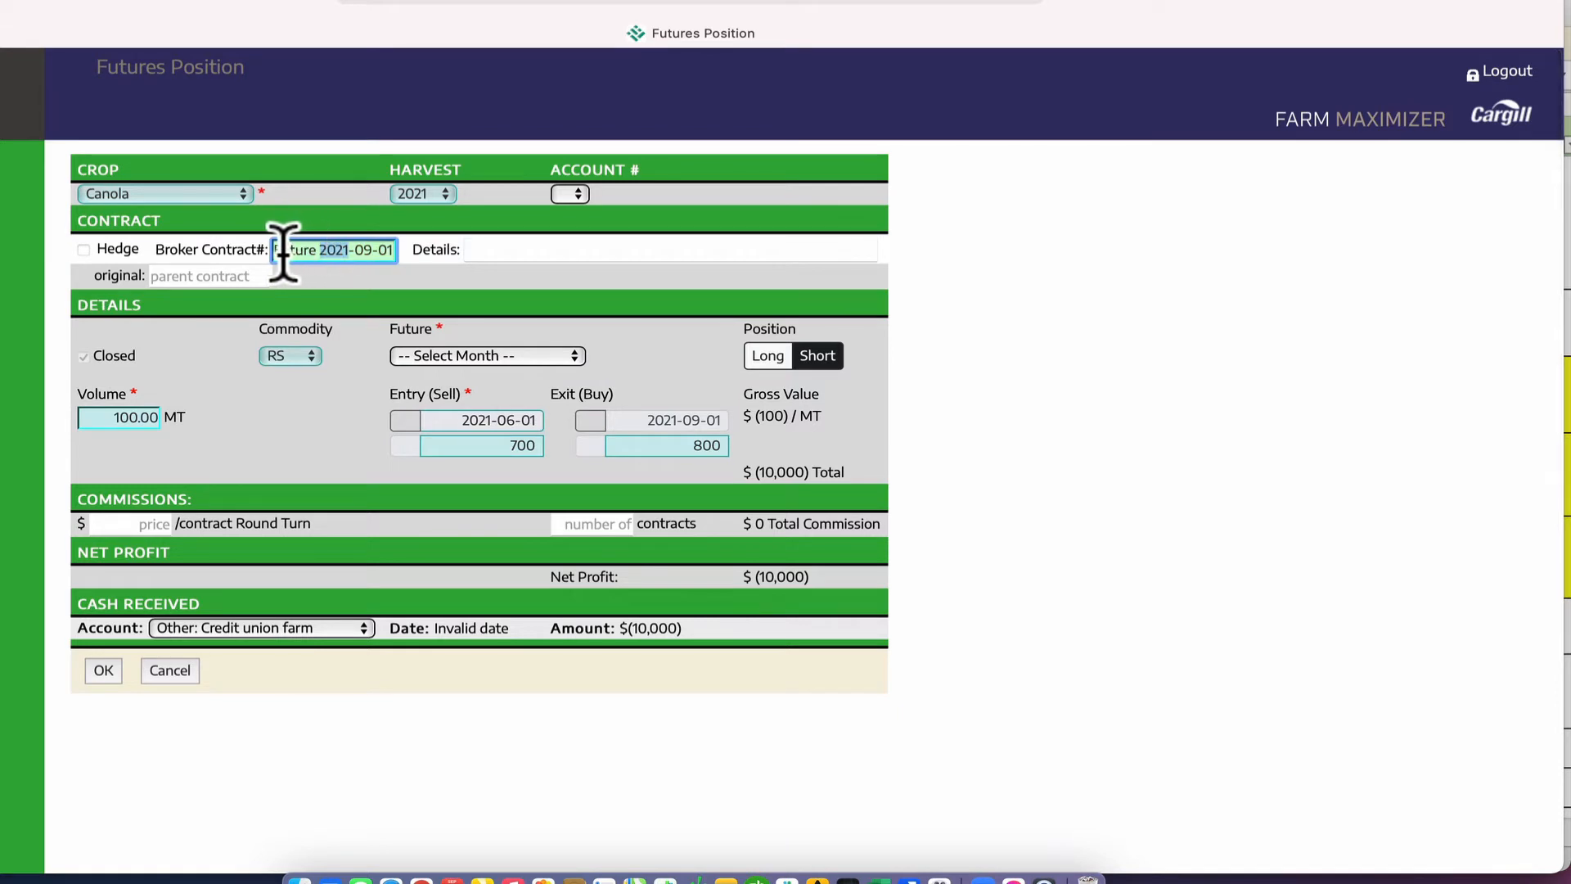
pyautogui.moveTo(282, 252); pyautogui.dragTo(395, 249)
pyautogui.write('Buy out')
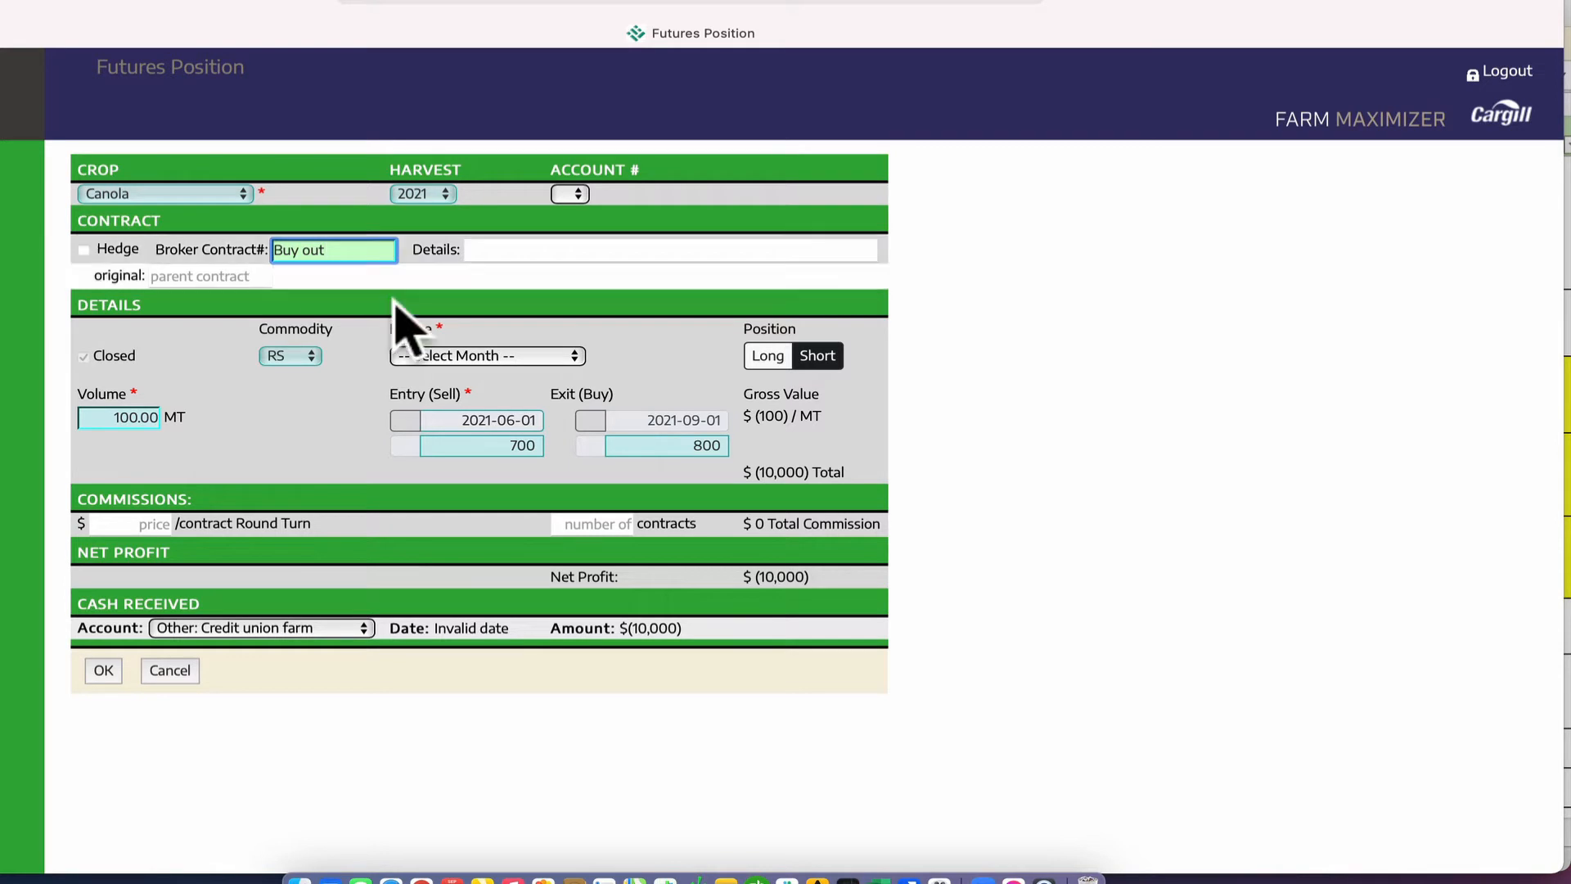
pyautogui.click(96, 677)
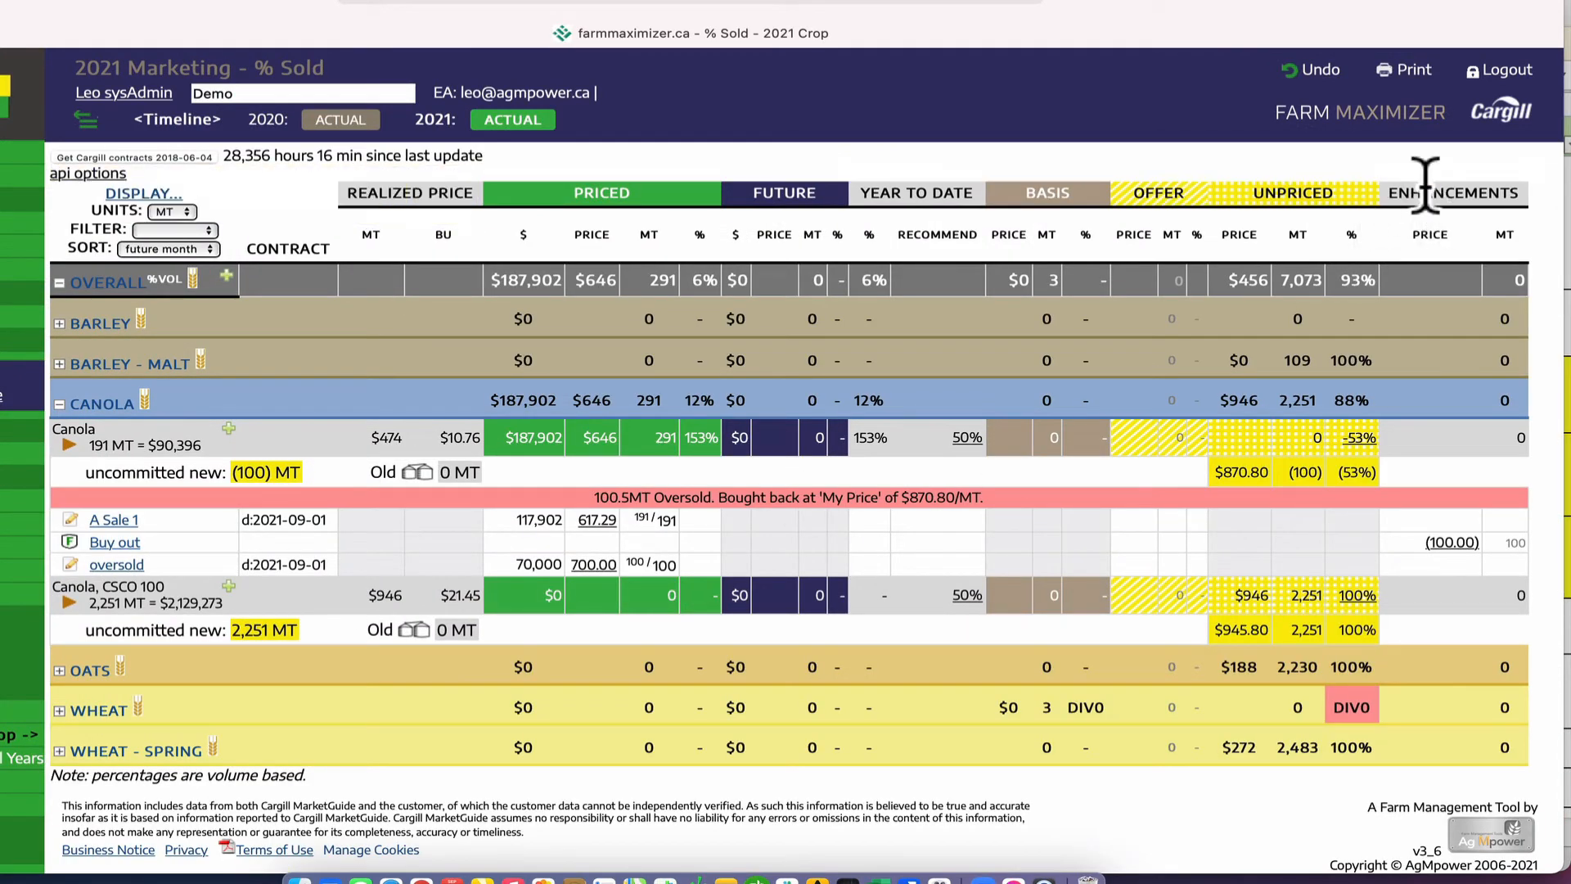
# - Change the display settings to show the dollar column under Enhancements, and check the Buy out entry there
pyautogui.click(155, 195)
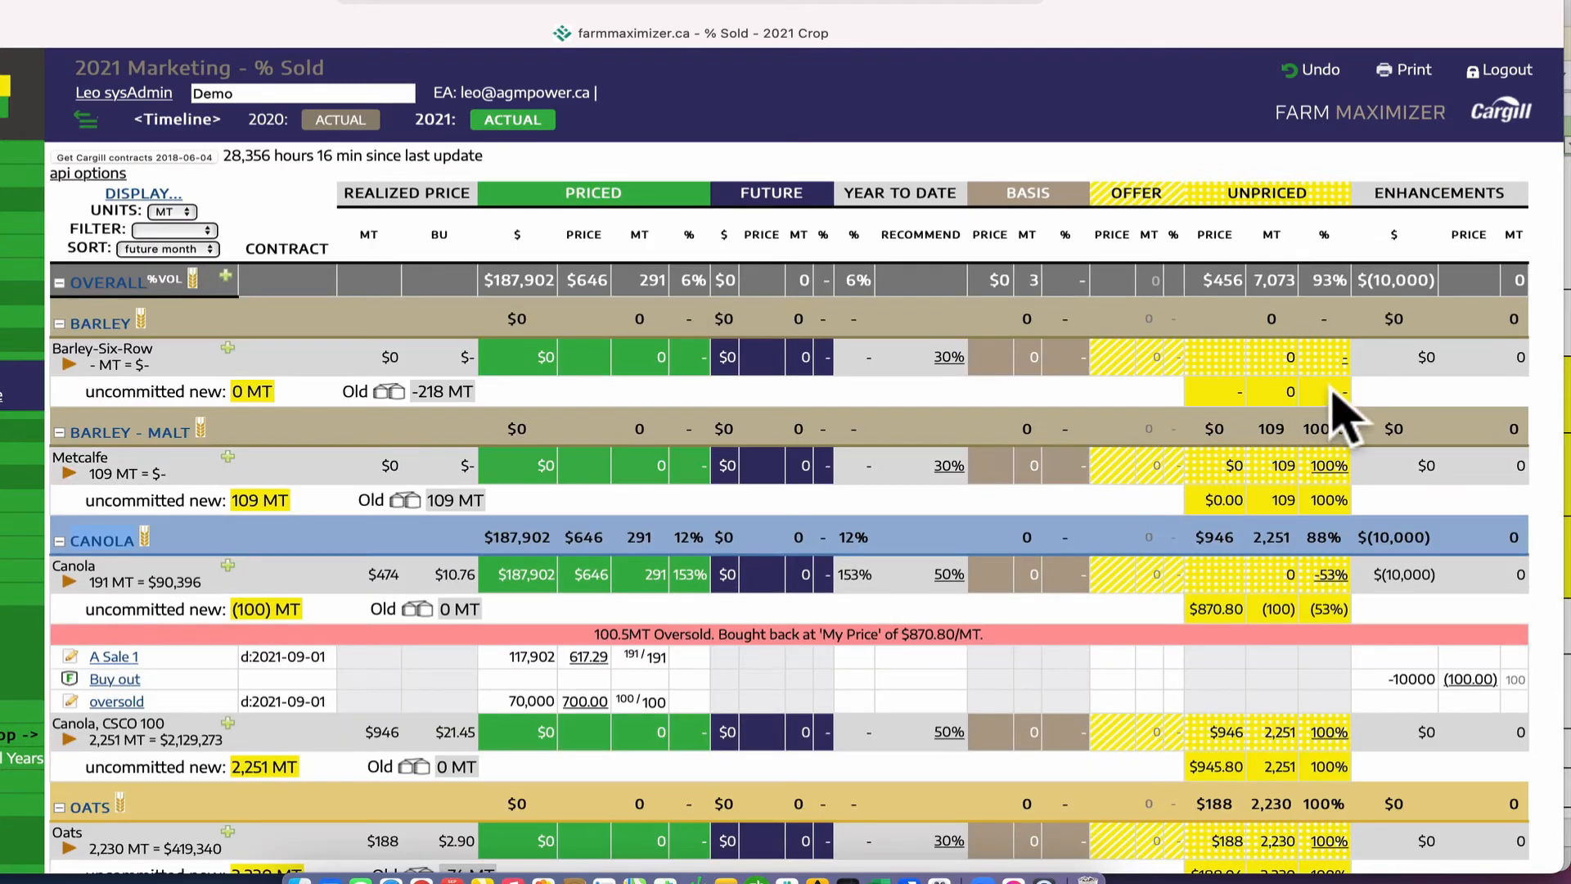
pyautogui.scroll(-1, 1400, 665)
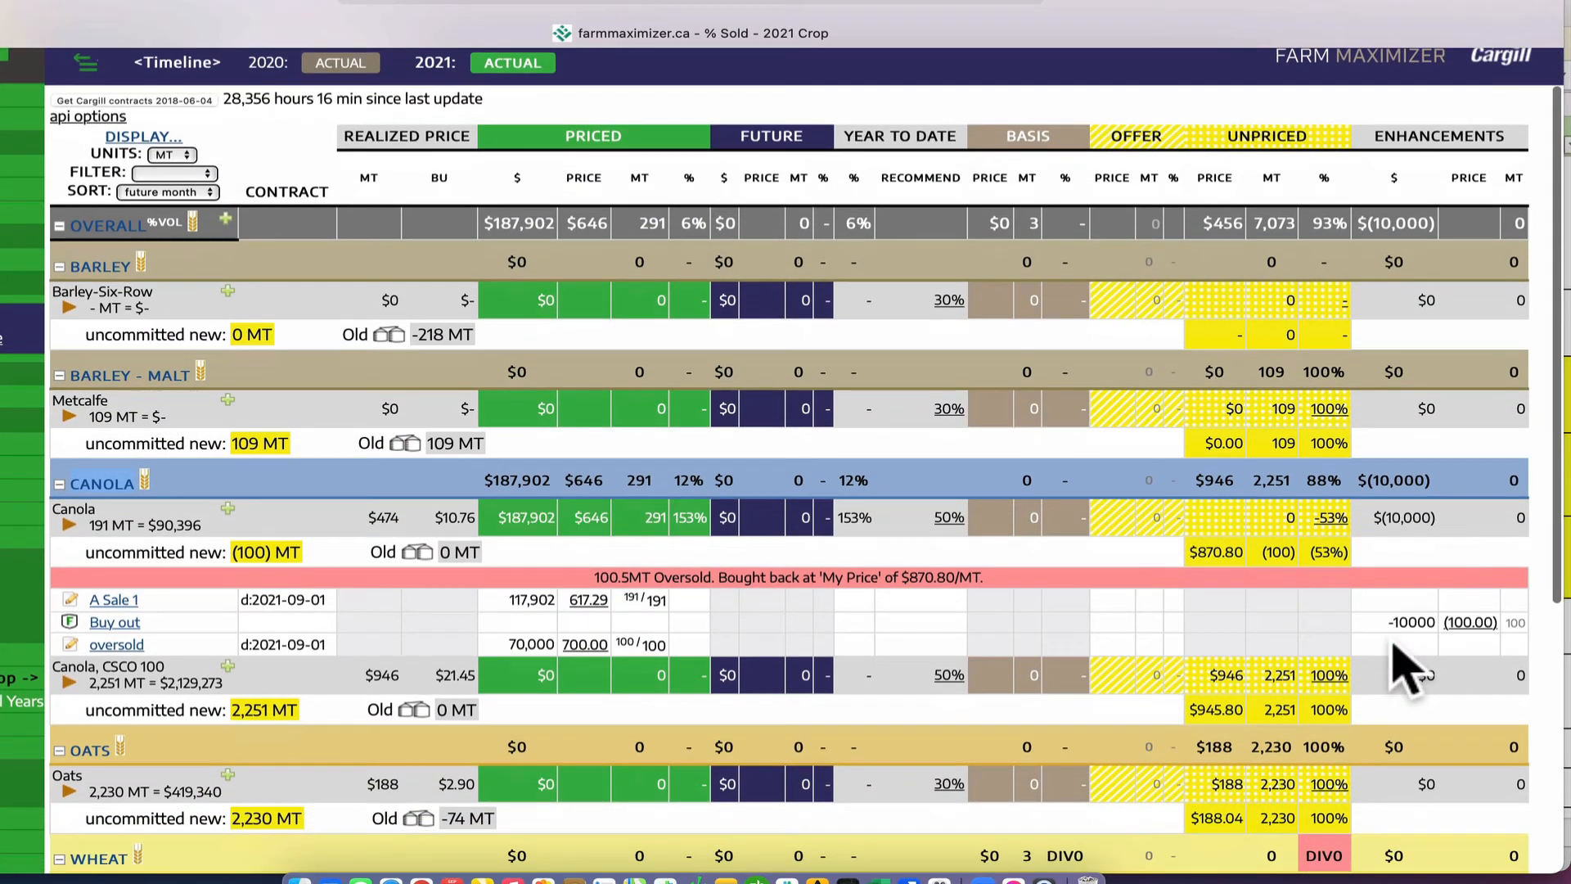
pyautogui.moveTo(1475, 620)
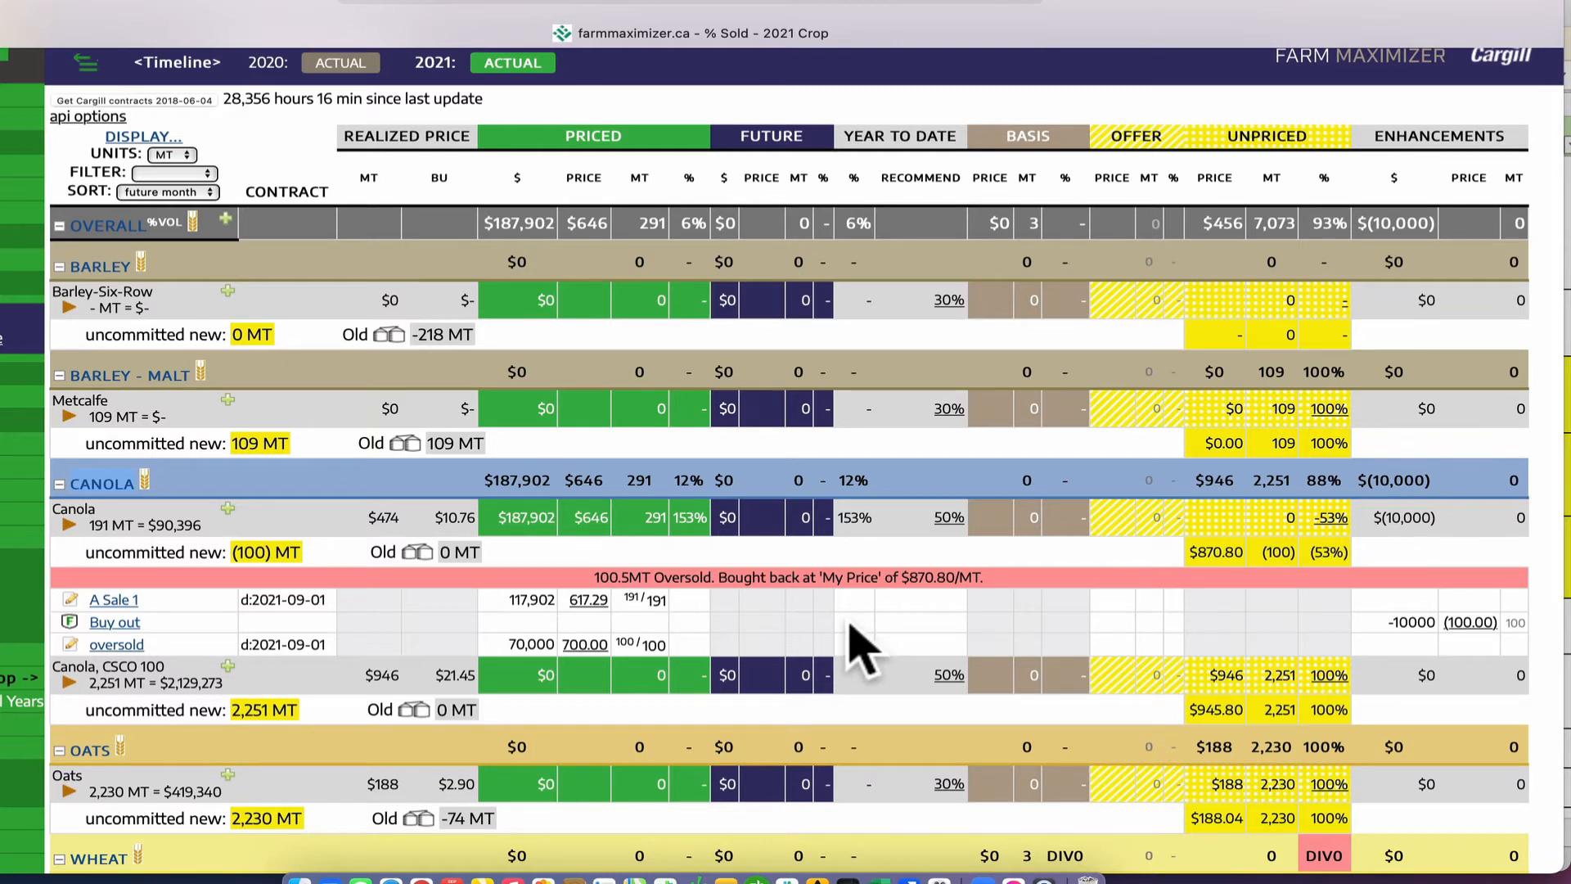
# - Mark the Buy out position as a hedge against the Canola Nov 2021 future, save it, and inspect its price details
pyautogui.click(112, 624)
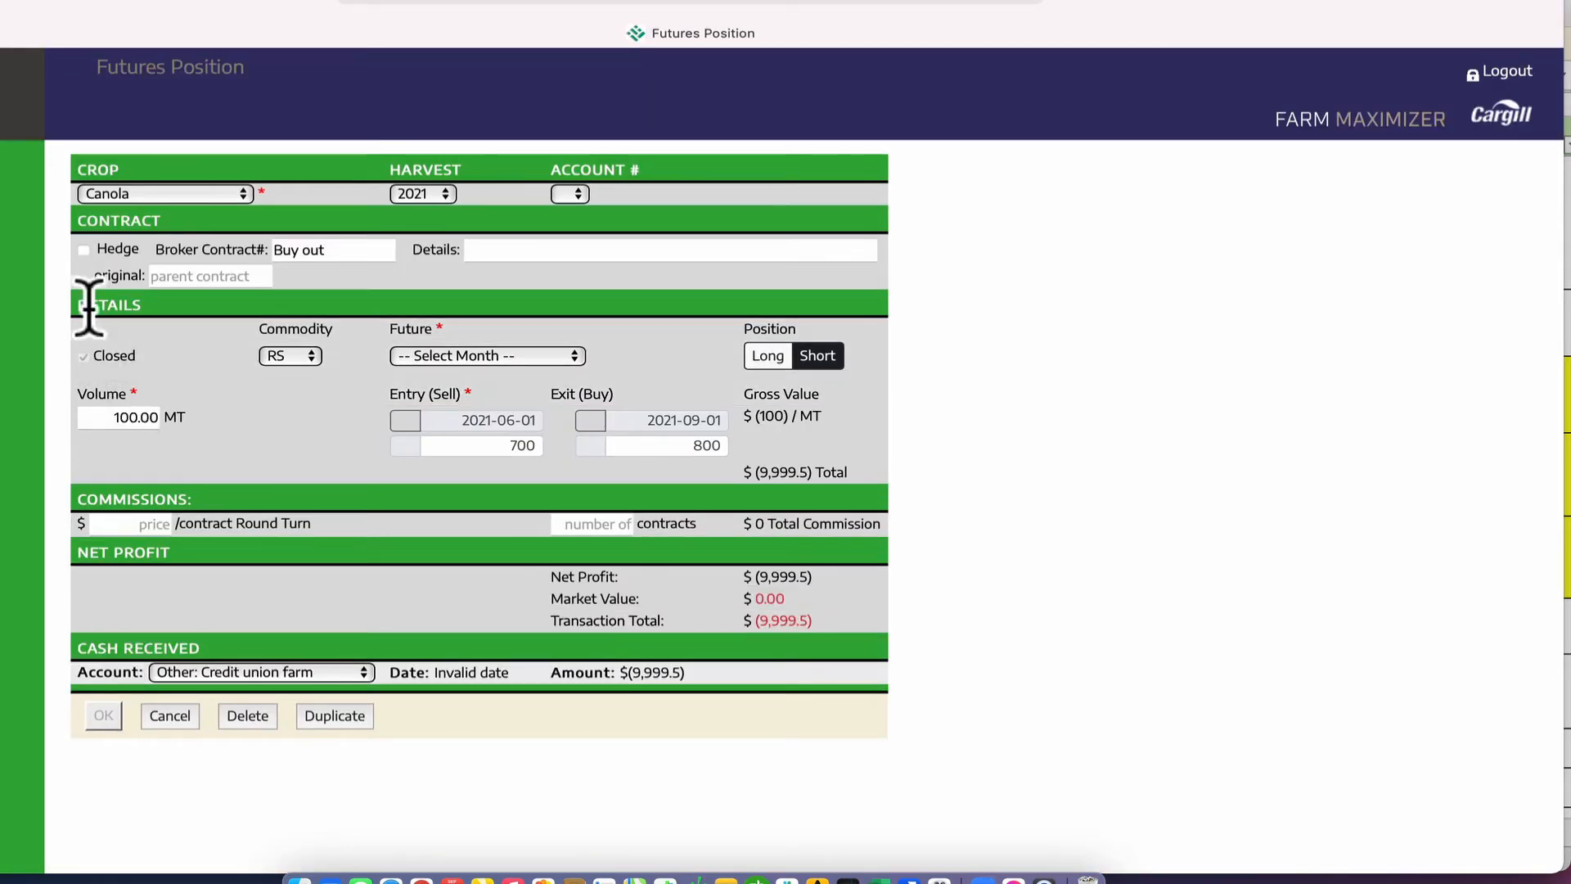
pyautogui.click(84, 250)
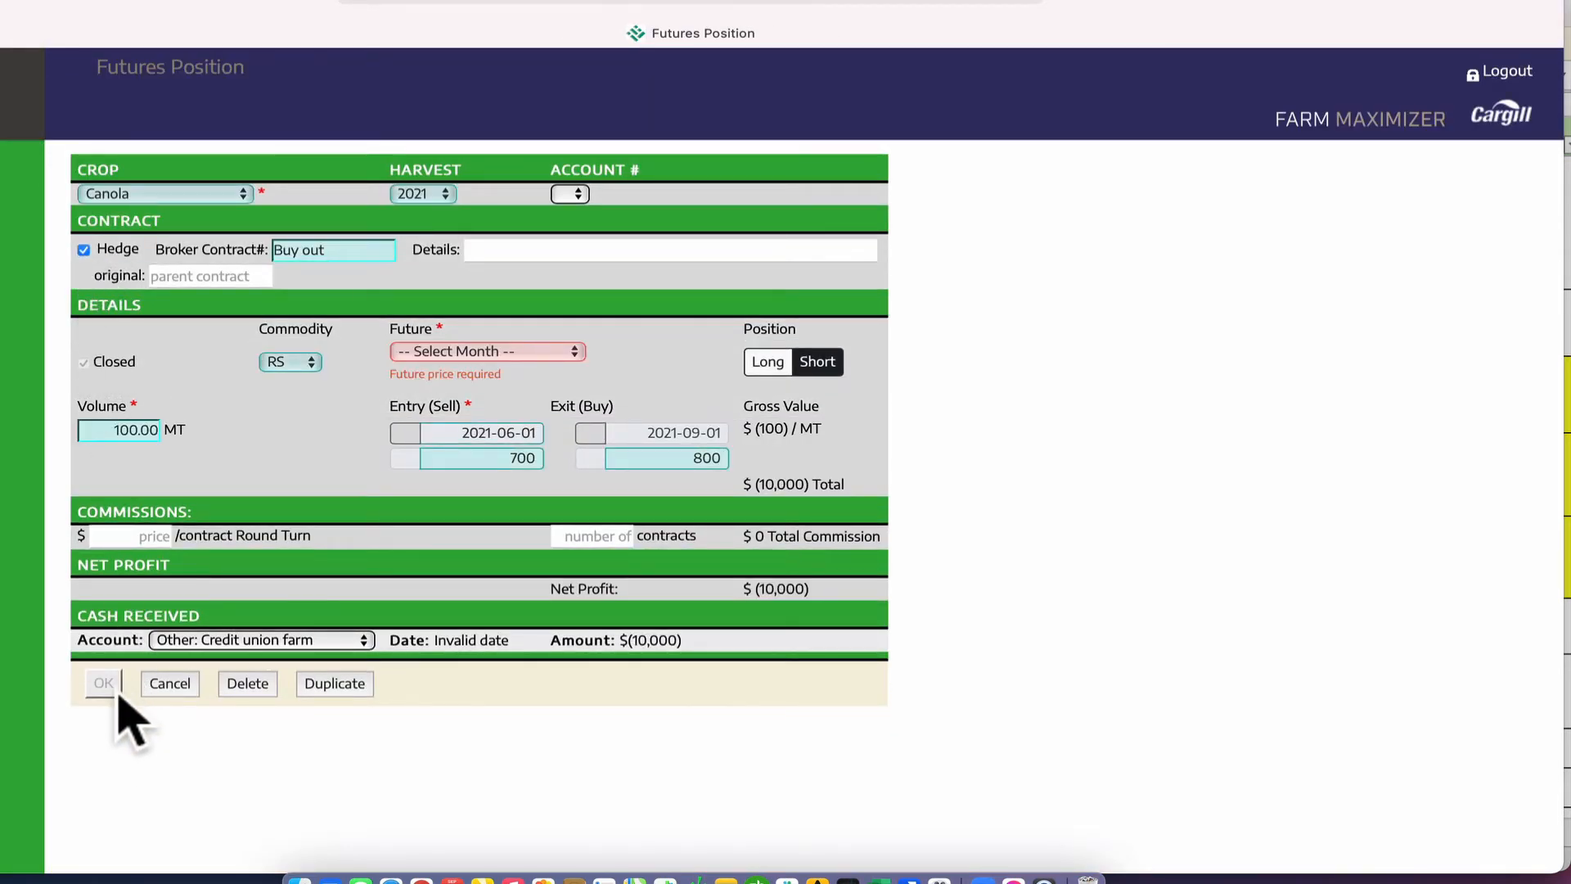
pyautogui.click(135, 427)
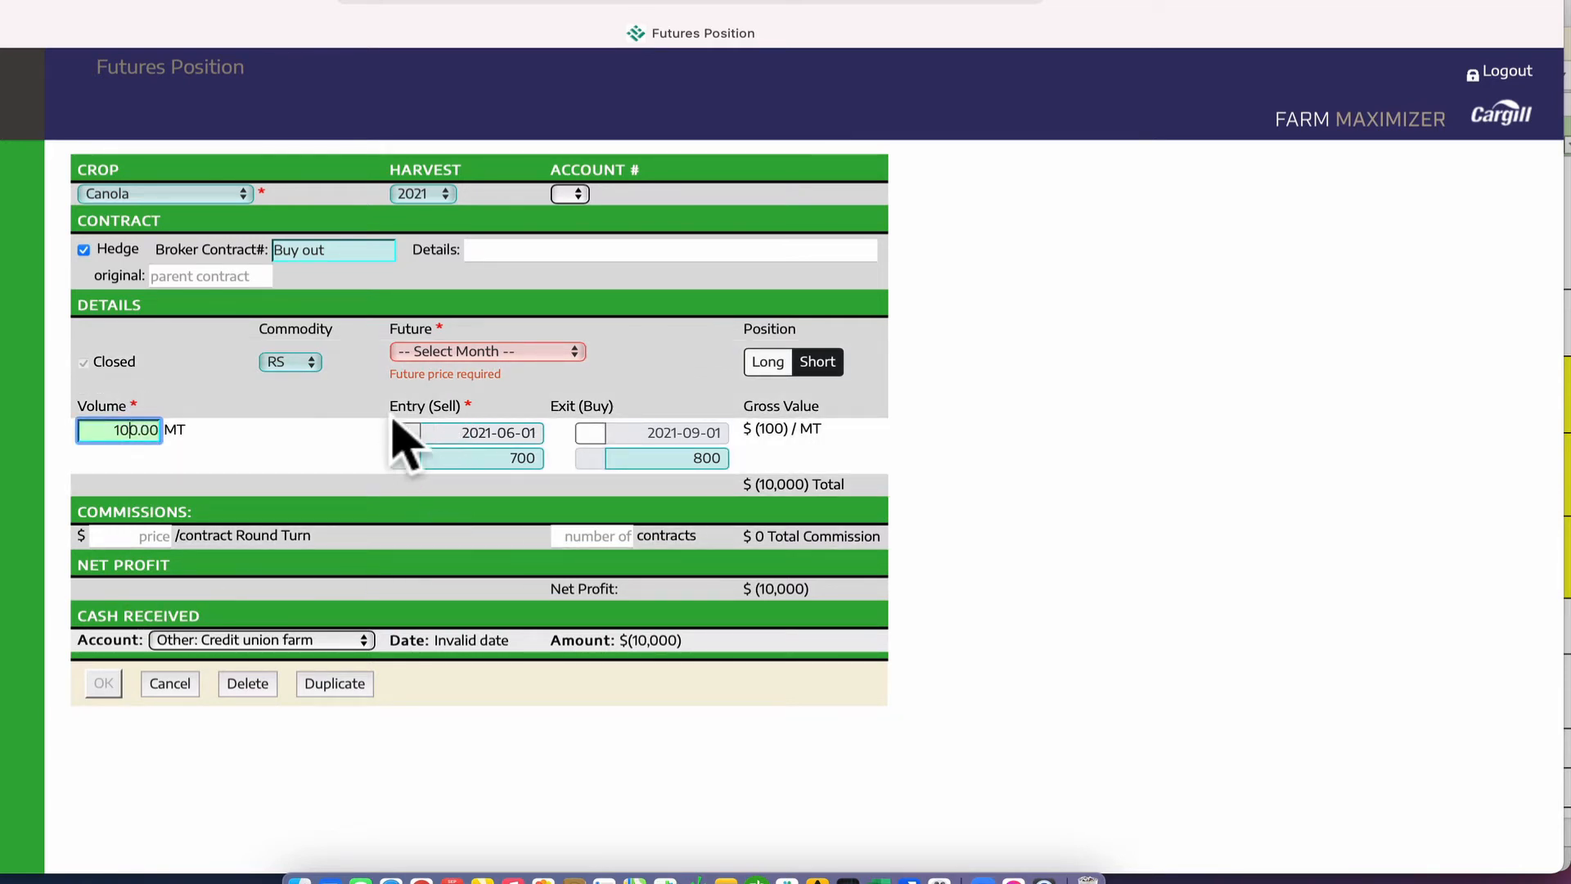
pyautogui.click(572, 351)
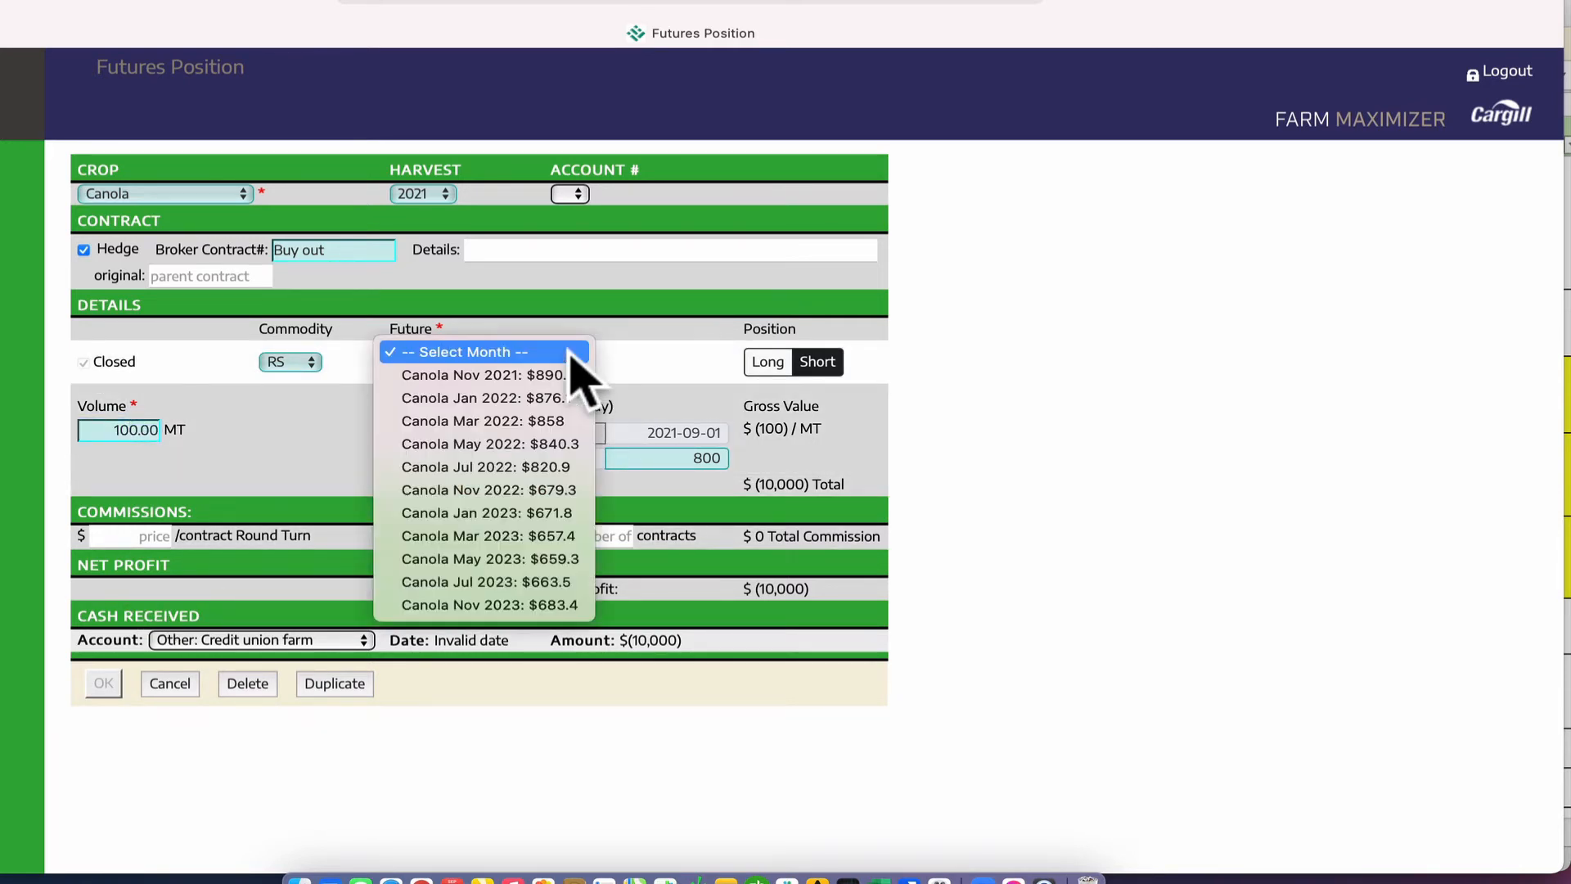
pyautogui.click(503, 374)
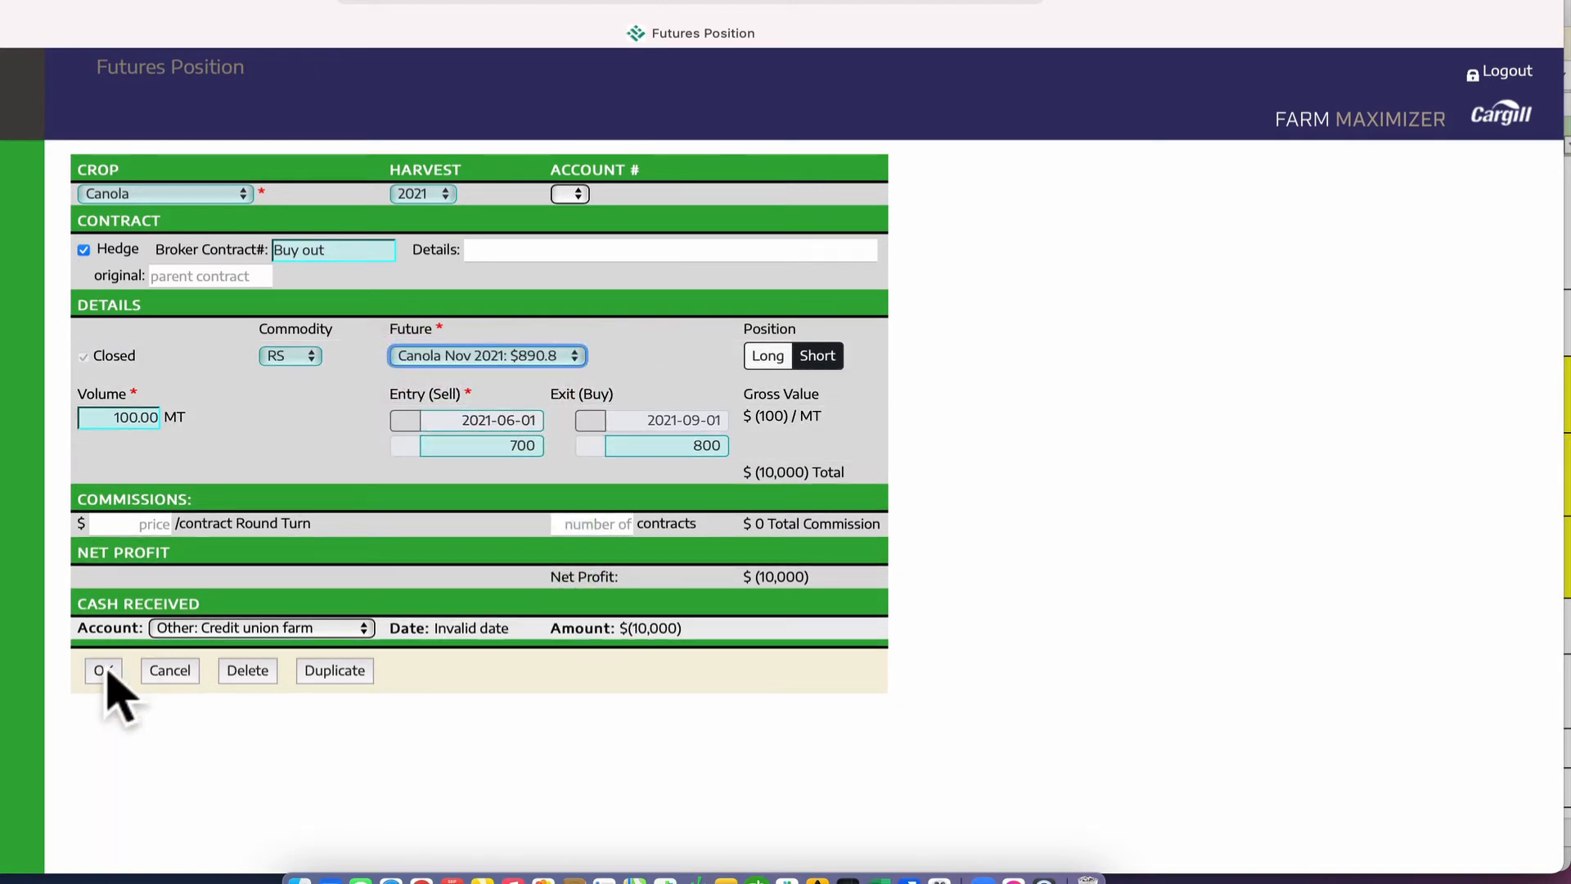
pyautogui.click(102, 670)
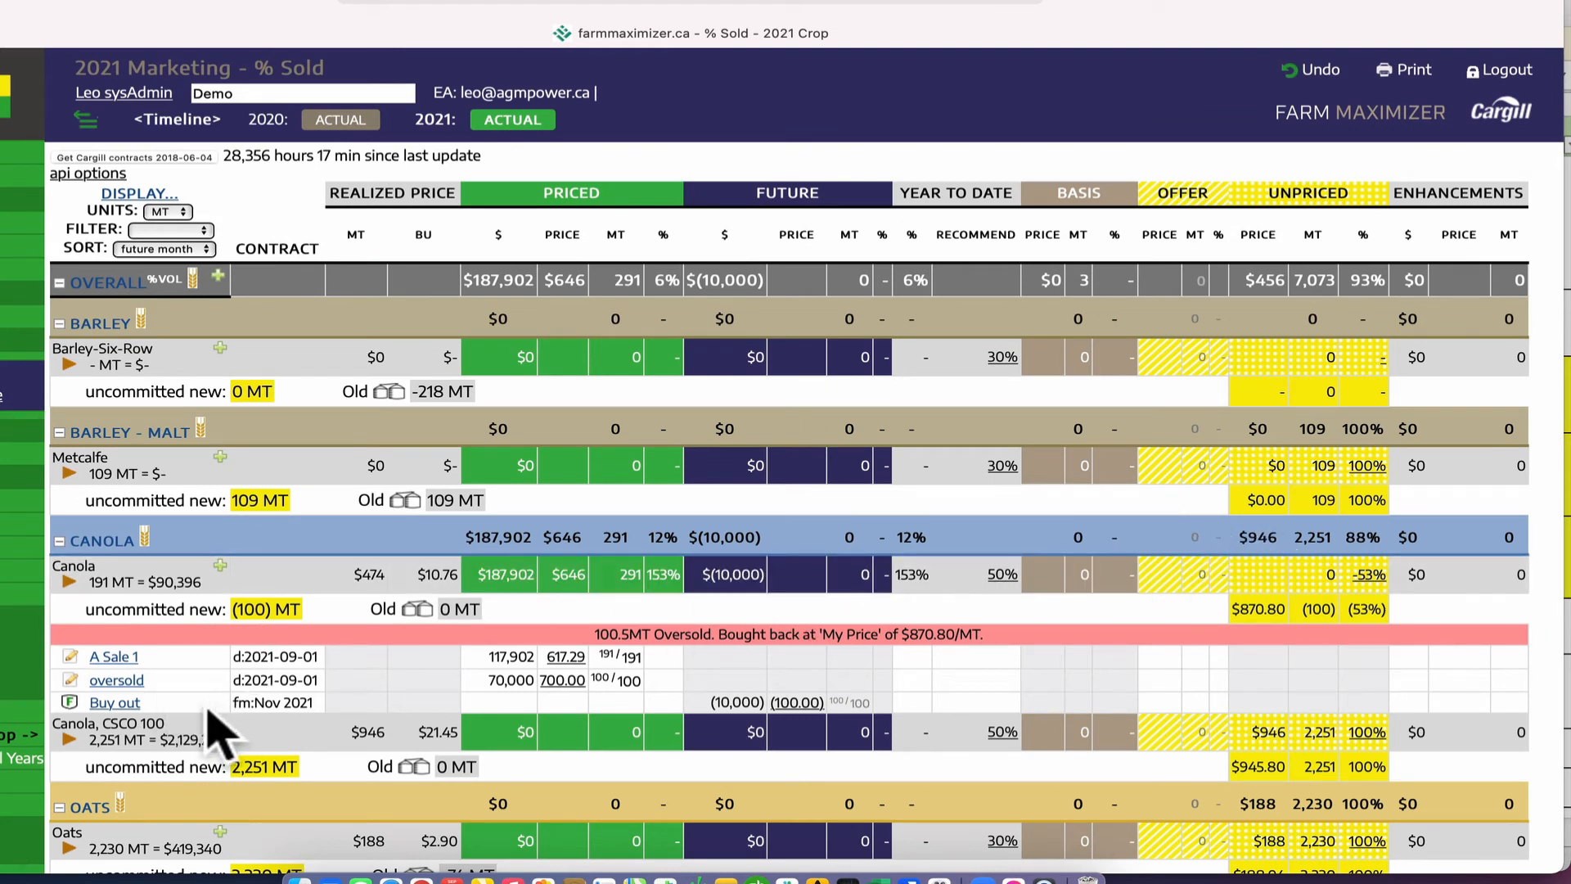
pyautogui.moveTo(797, 705)
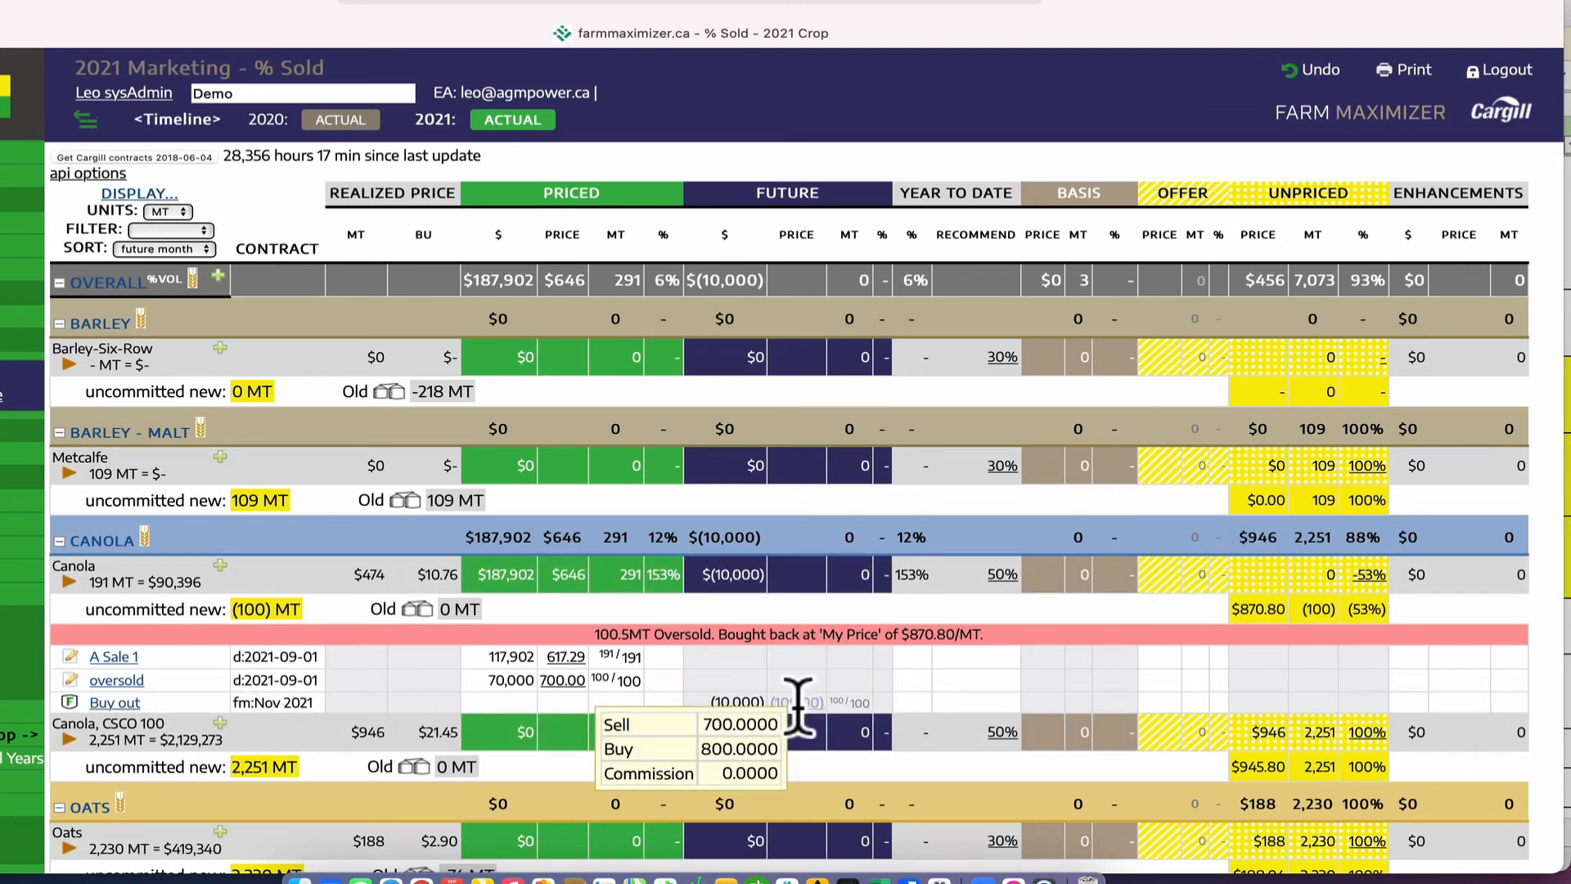
# - Remove the hedge designation from the Buy out position, save it, and check its entry under Enhancements
pyautogui.click(102, 703)
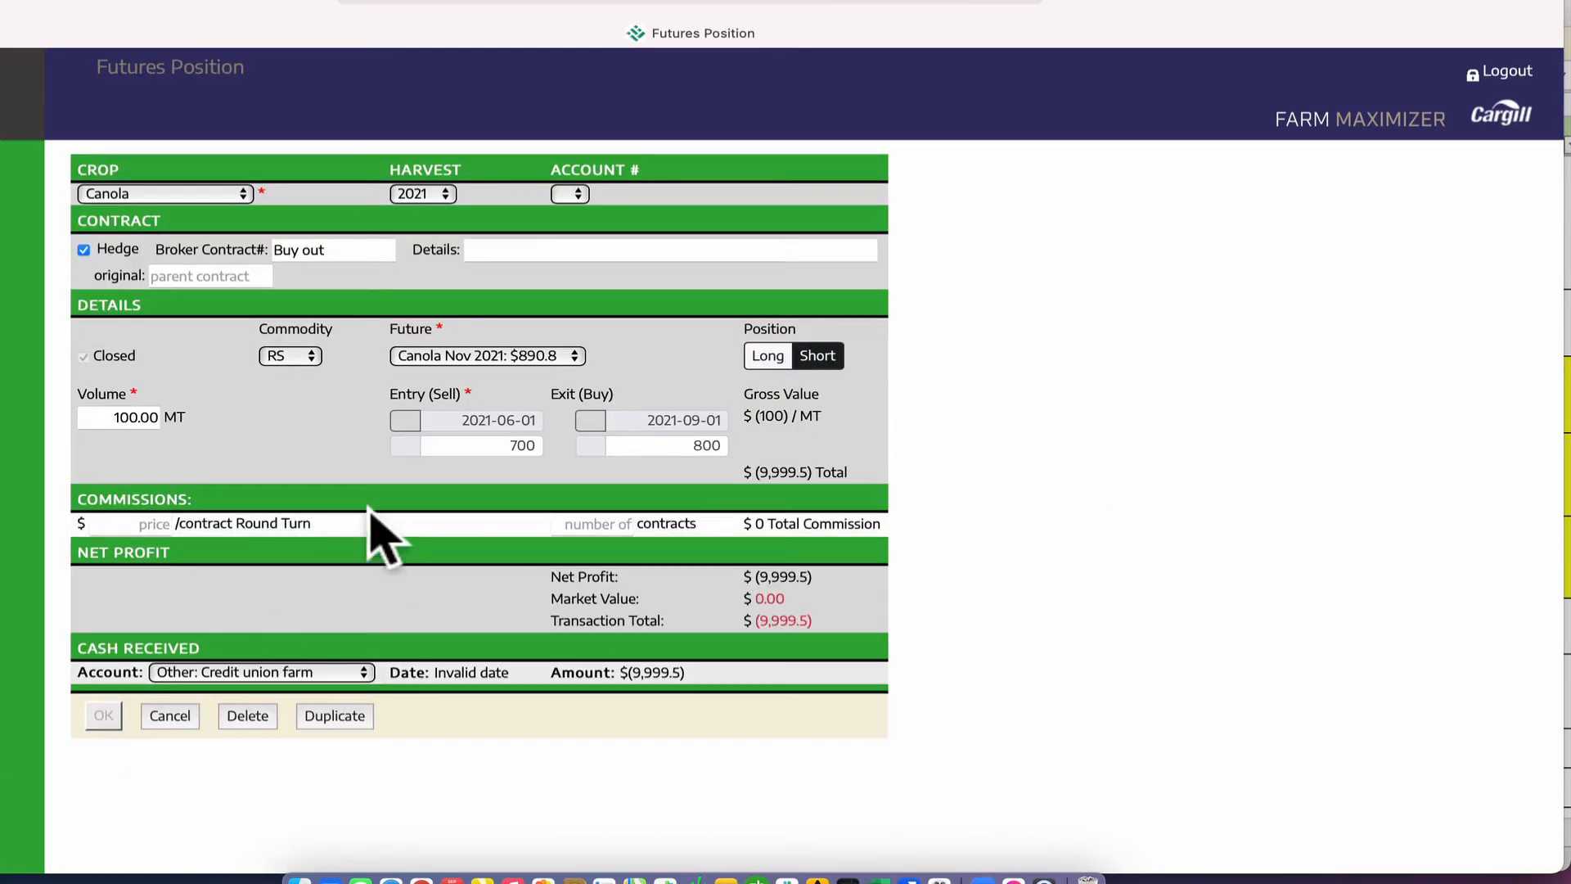
pyautogui.click(83, 250)
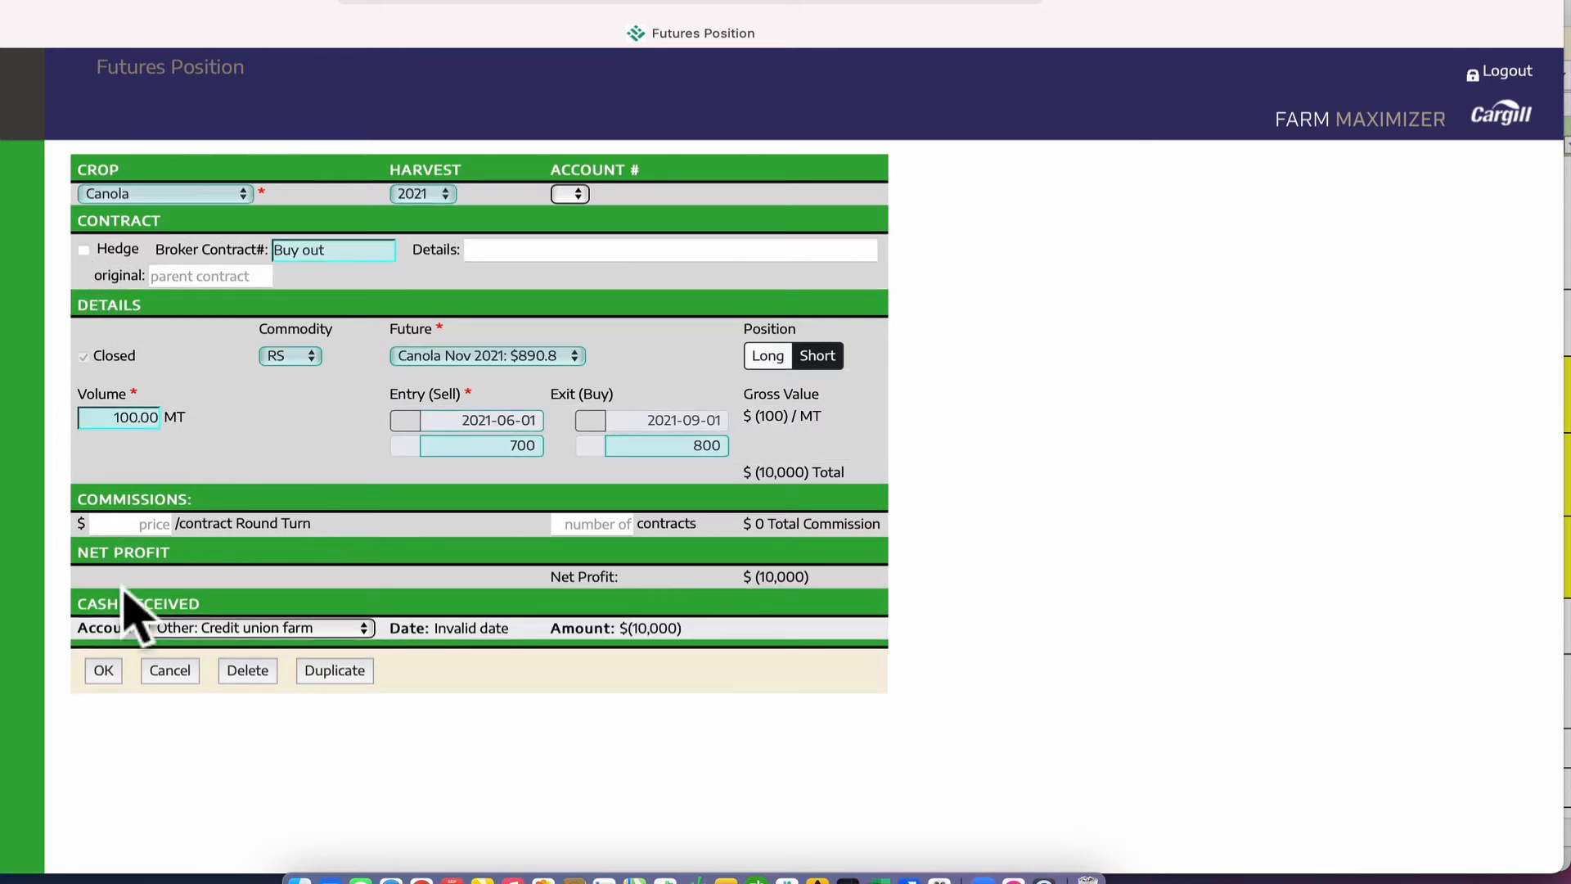
pyautogui.click(109, 671)
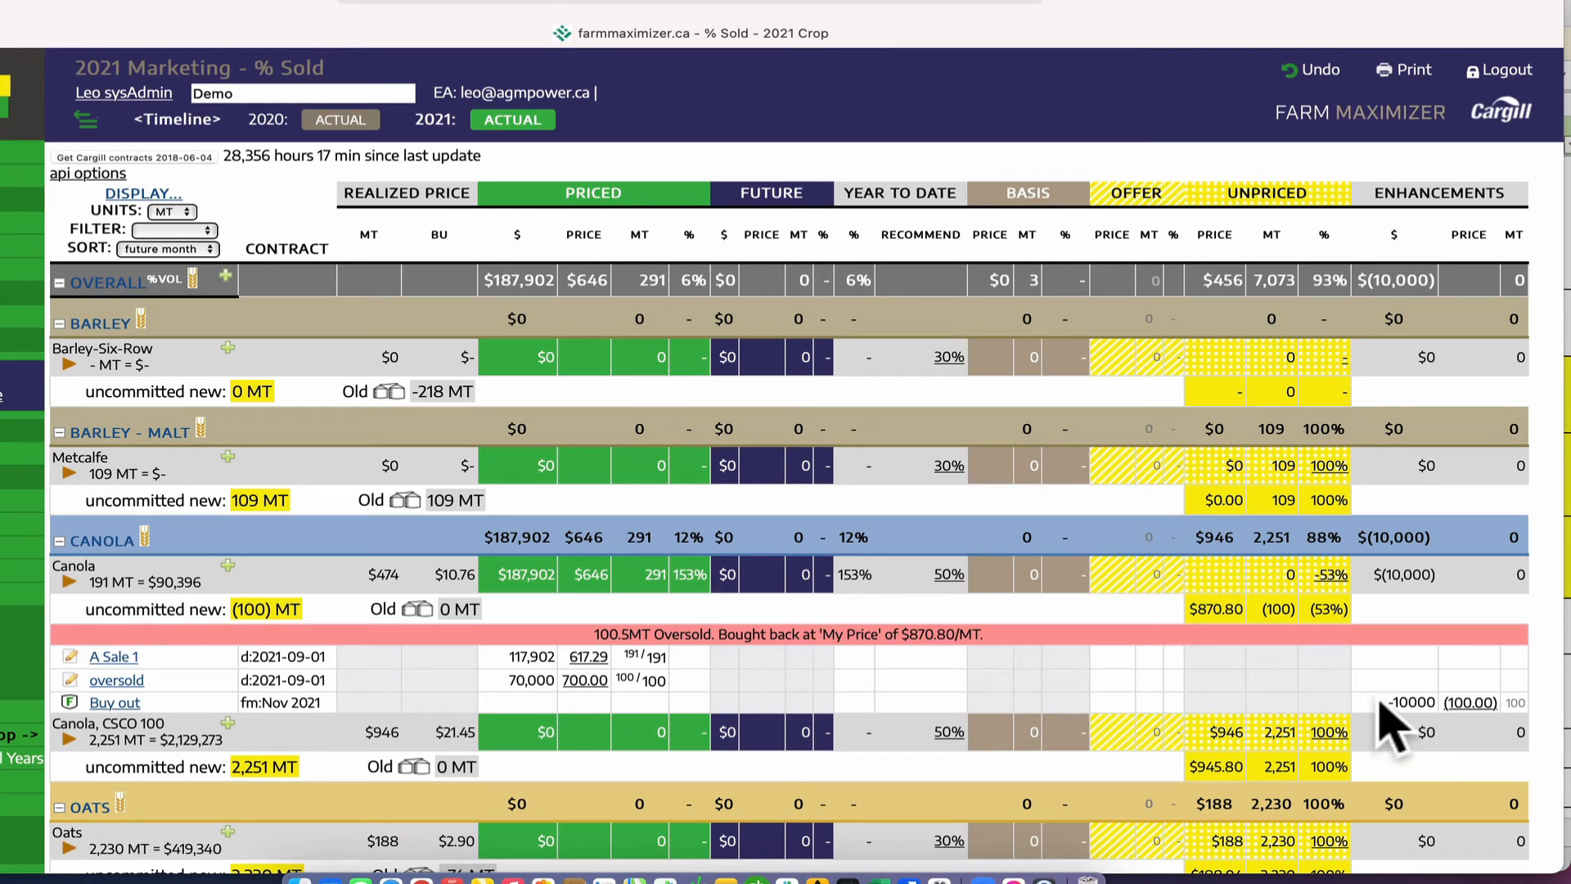
pyautogui.moveTo(1447, 700)
# - Set the volume of the oversold Canola sale contract to 0 MT and save it
pyautogui.click(122, 680)
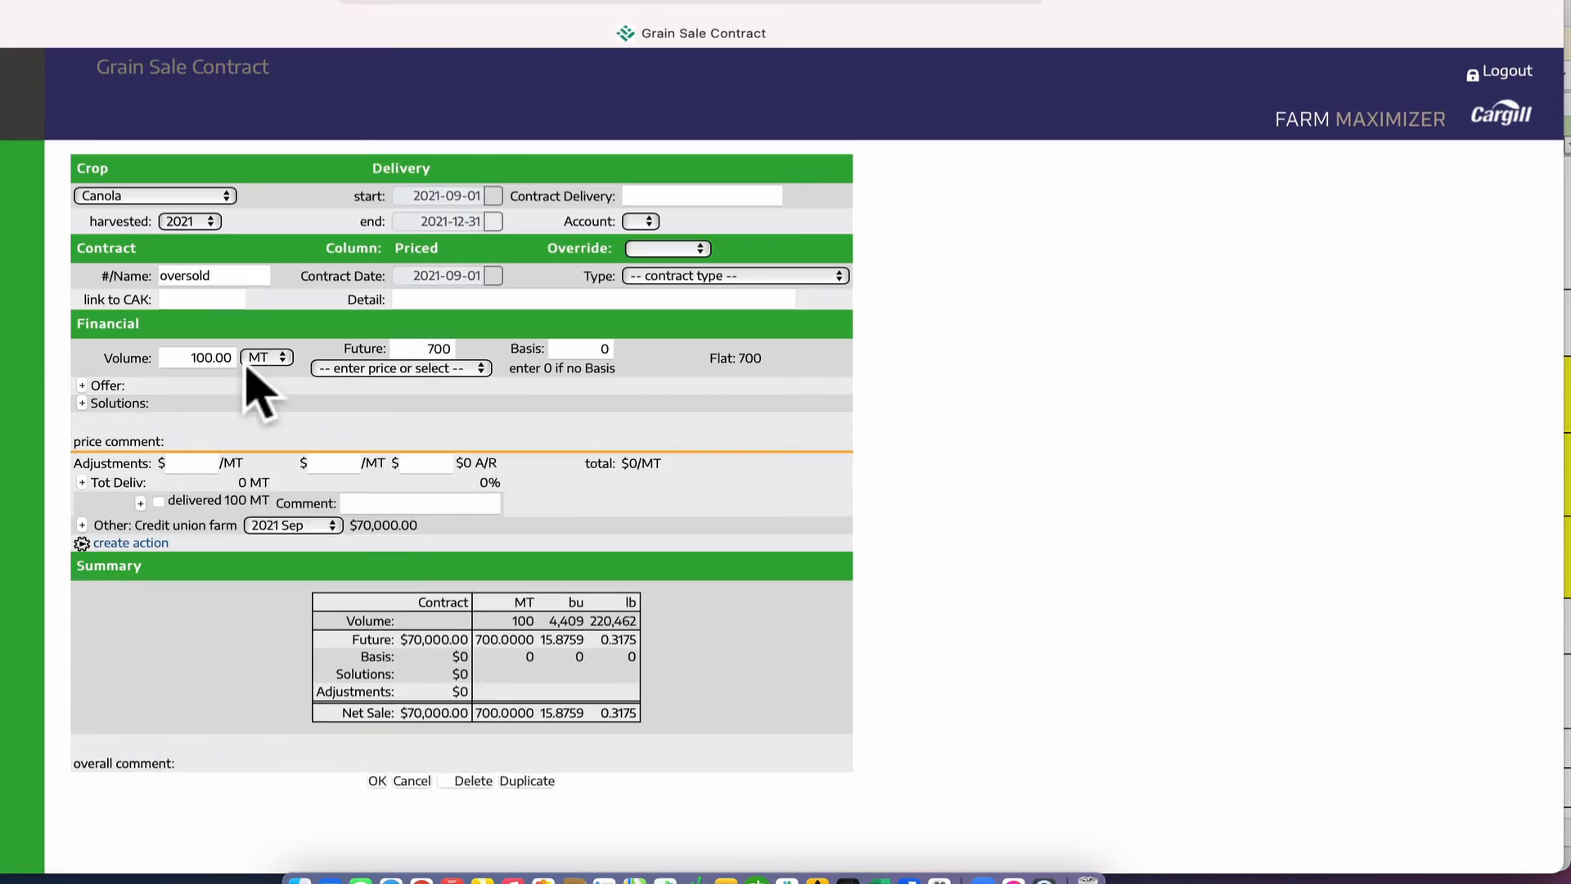
pyautogui.click(201, 357)
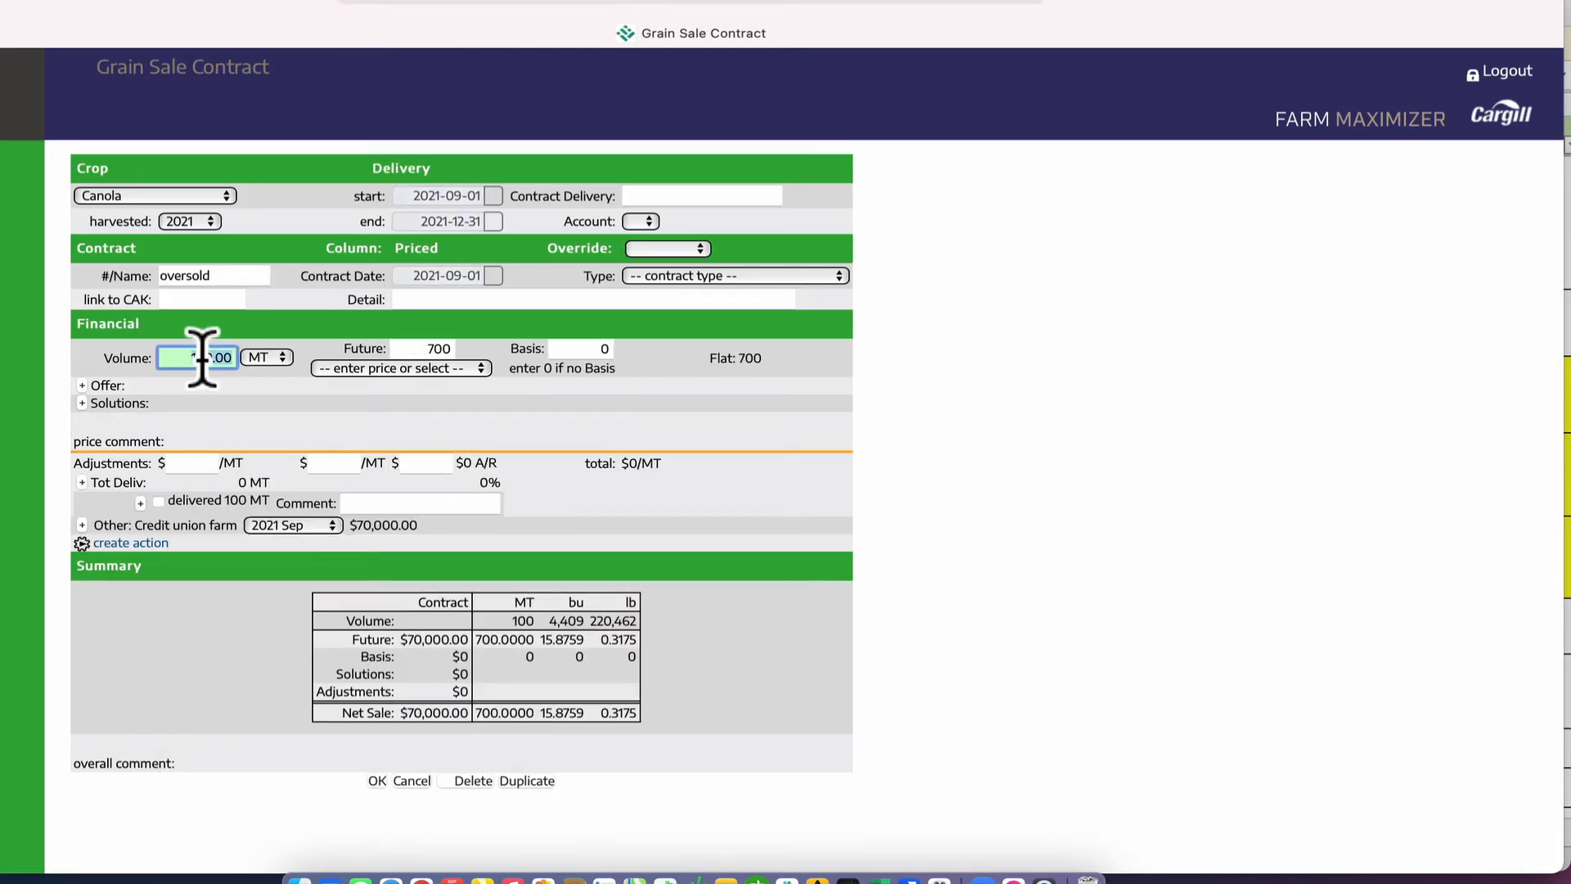
pyautogui.write('0')
pyautogui.click(378, 781)
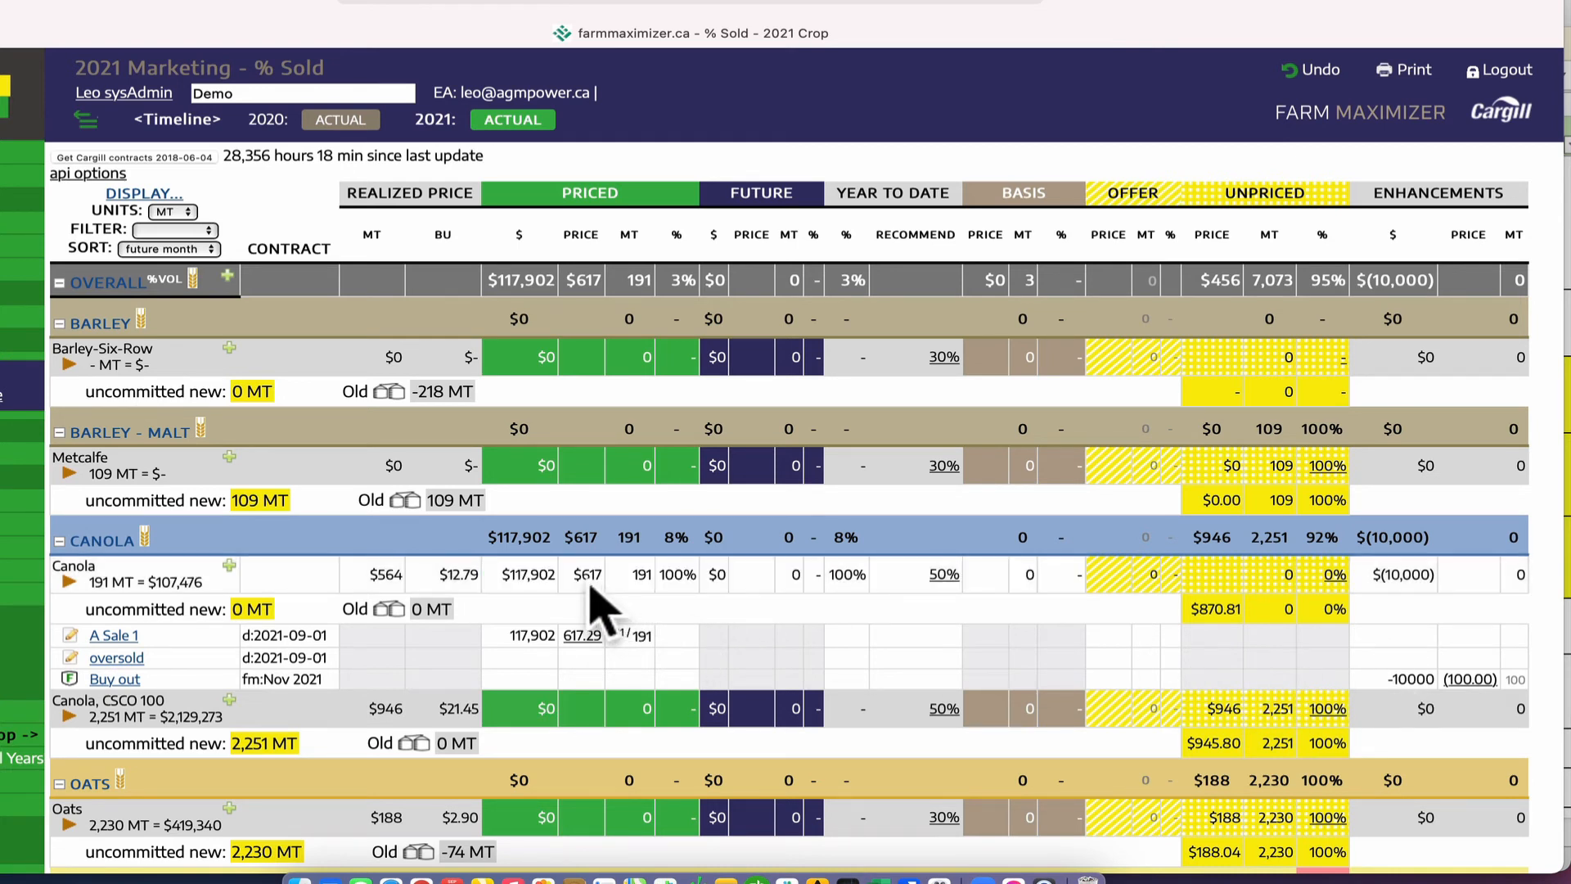
# - Compare Canola's priced value, enhancement amount and realized price per MT in the crop summary row
pyautogui.moveTo(572, 636)
pyautogui.moveTo(577, 573); pyautogui.dragTo(605, 573)
pyautogui.moveTo(605, 573); pyautogui.dragTo(1395, 572)
pyautogui.moveTo(372, 573); pyautogui.dragTo(403, 575)
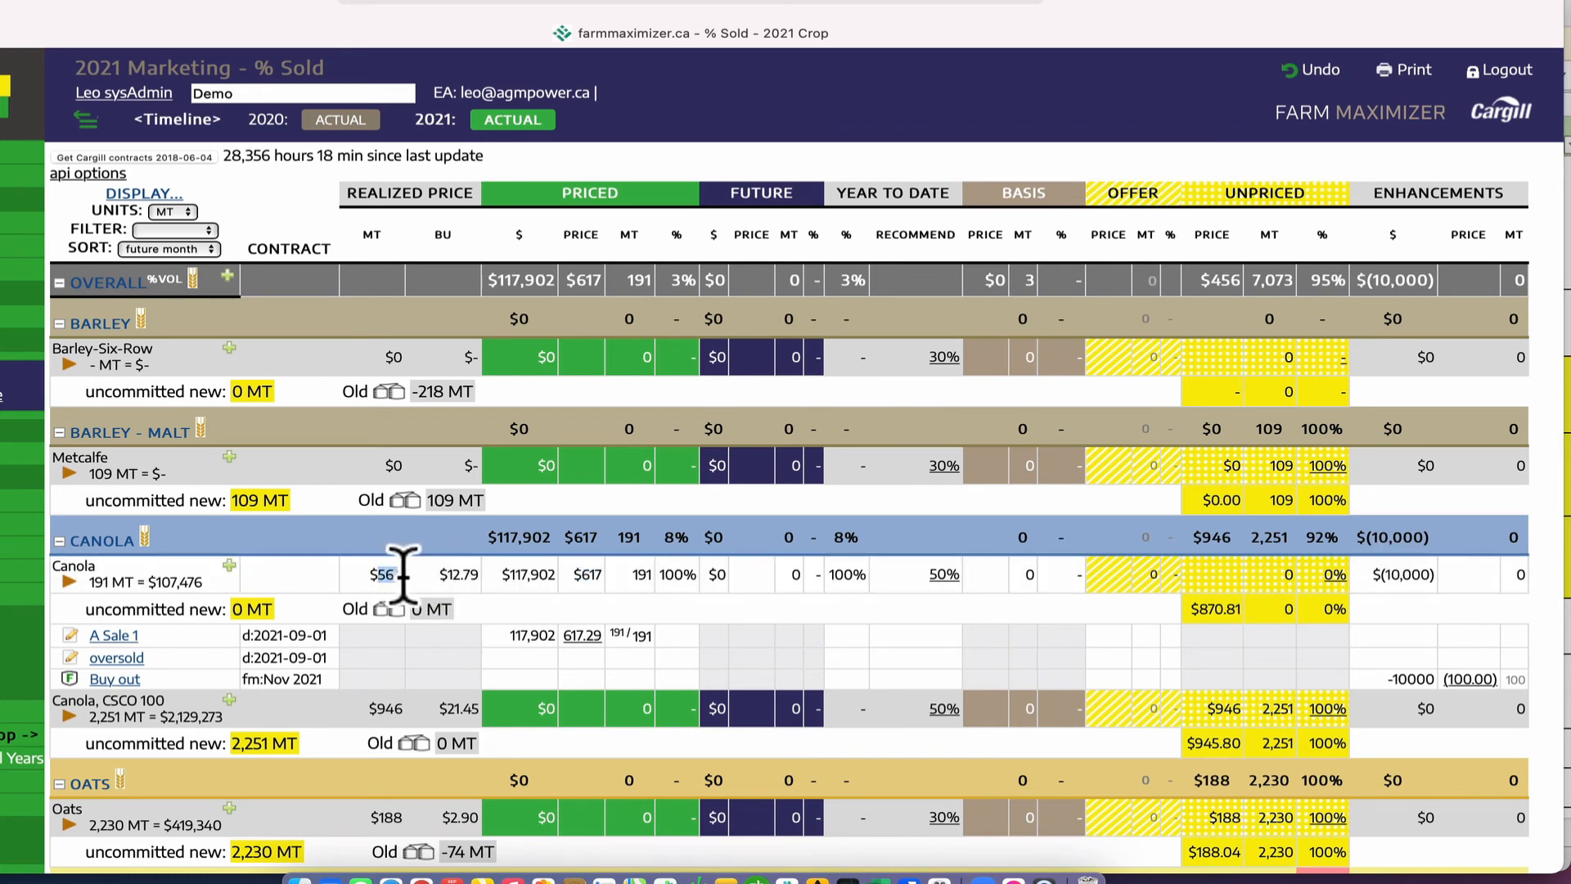